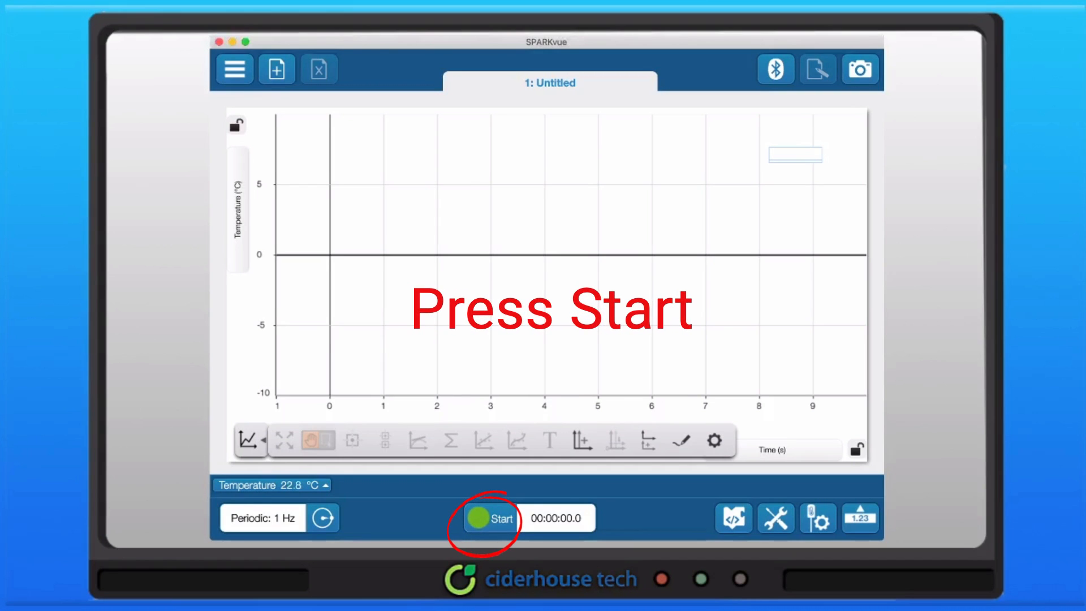
- Record a temperature run lasting about 10 seconds at the 1 Hz periodic rate
{"action": "left_click", "coordinate": [490, 518]}
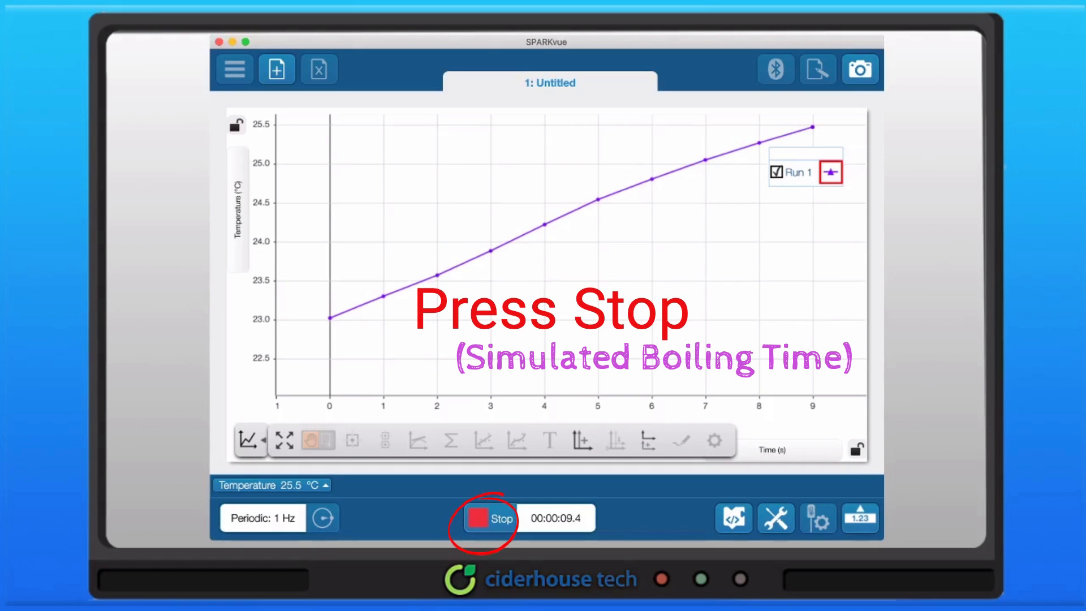
{"action": "left_click", "coordinate": [489, 518]}
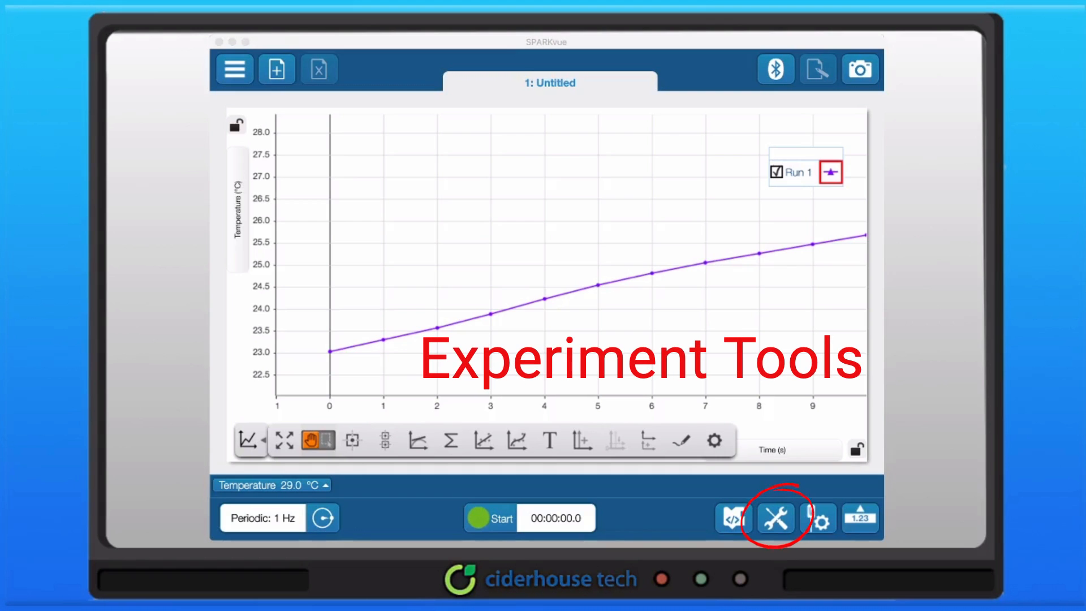
- Rename Run 1 as "Plain Water" in the run management settings and close the experiment tools
{"action": "left_click", "coordinate": [776, 518]}
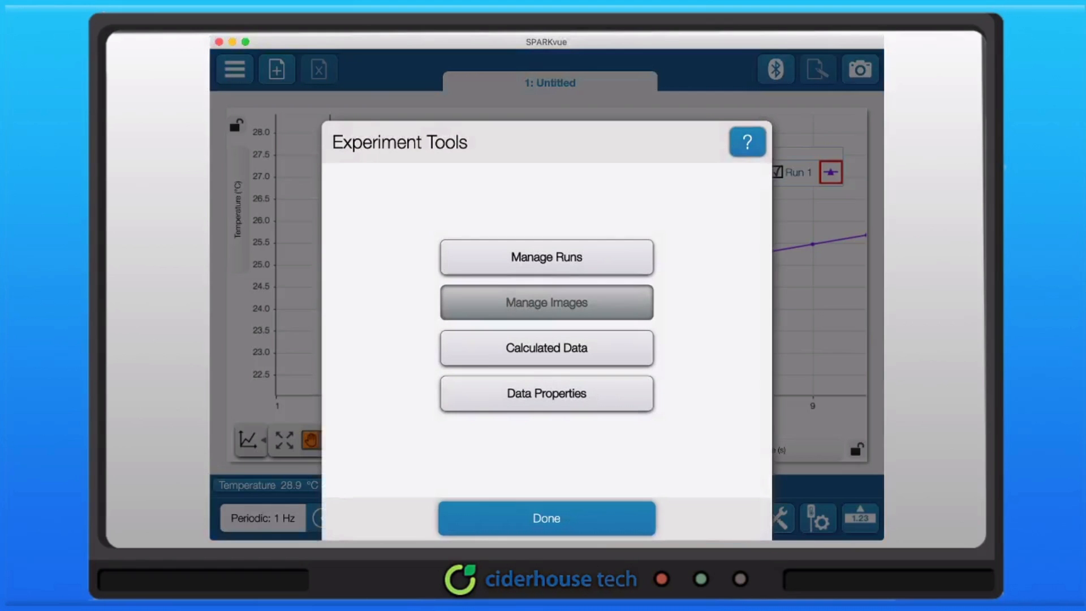
{"action": "left_click", "coordinate": [546, 257]}
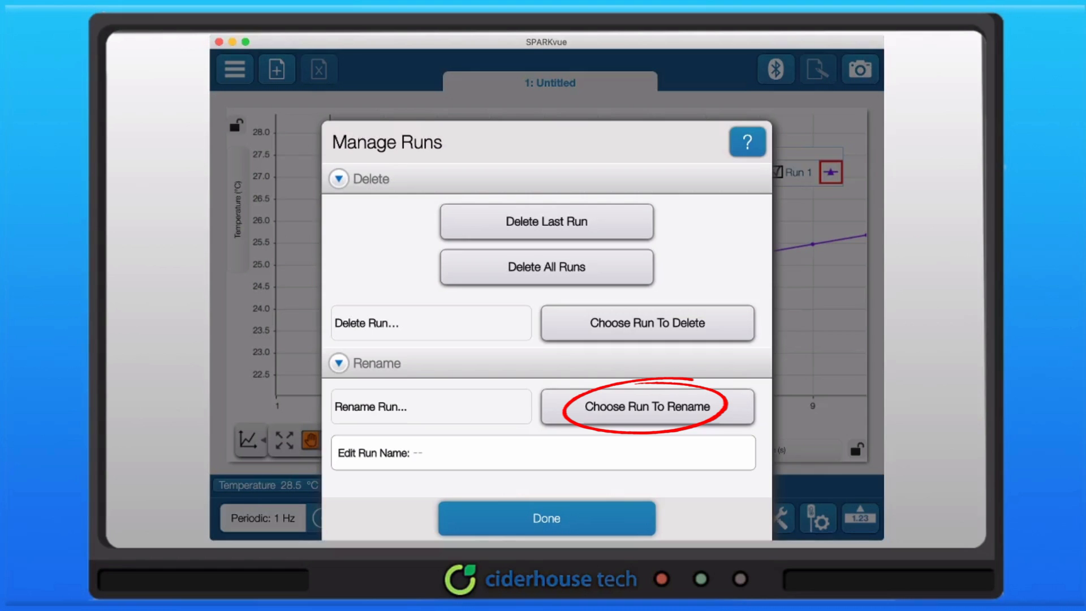
{"action": "left_click", "coordinate": [647, 406]}
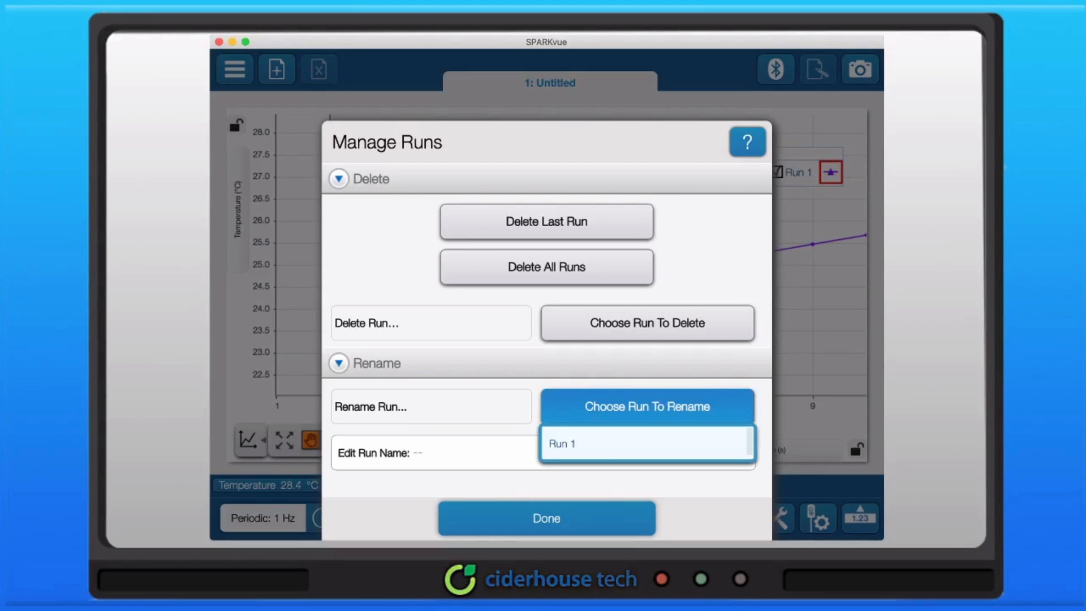
{"action": "left_click", "coordinate": [561, 443]}
{"action": "left_click_drag", "start_coordinate": [451, 452], "coordinate": [412, 451]}
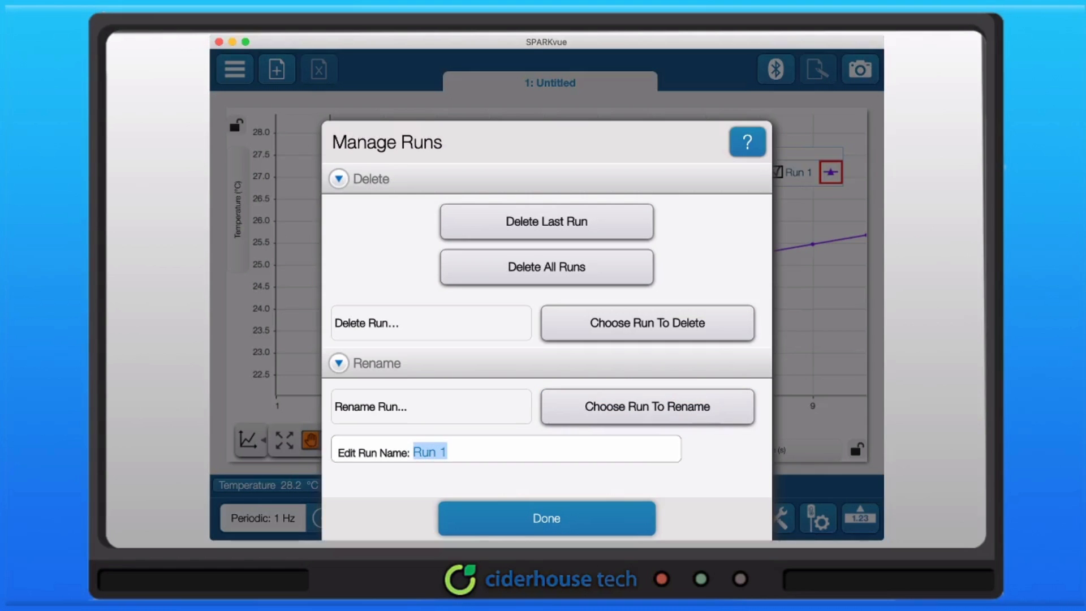
{"action": "type", "text": "Pl"}
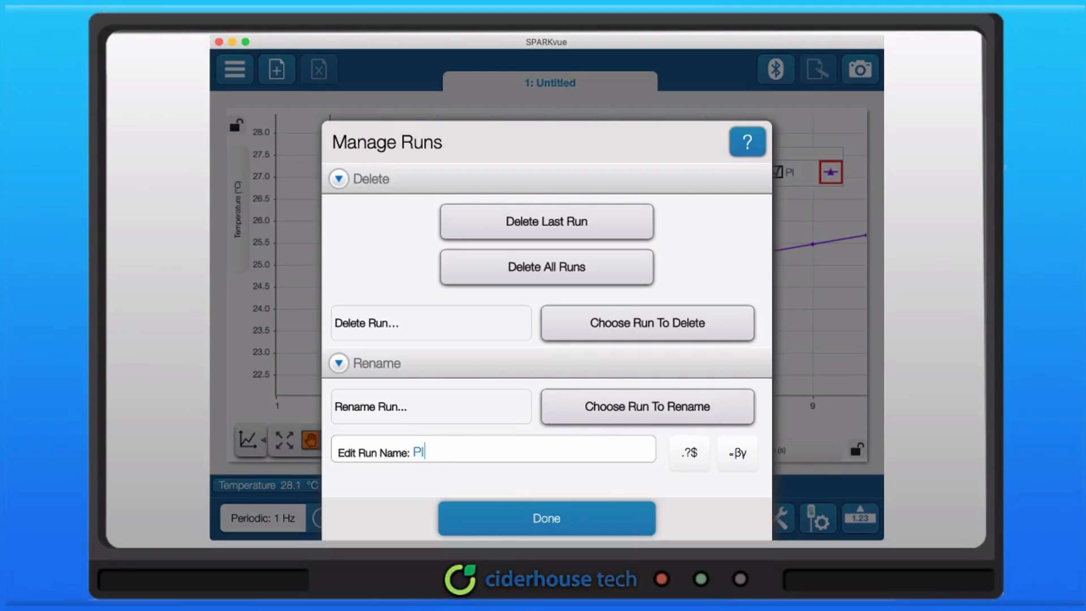
{"action": "type", "text": "ain W"}
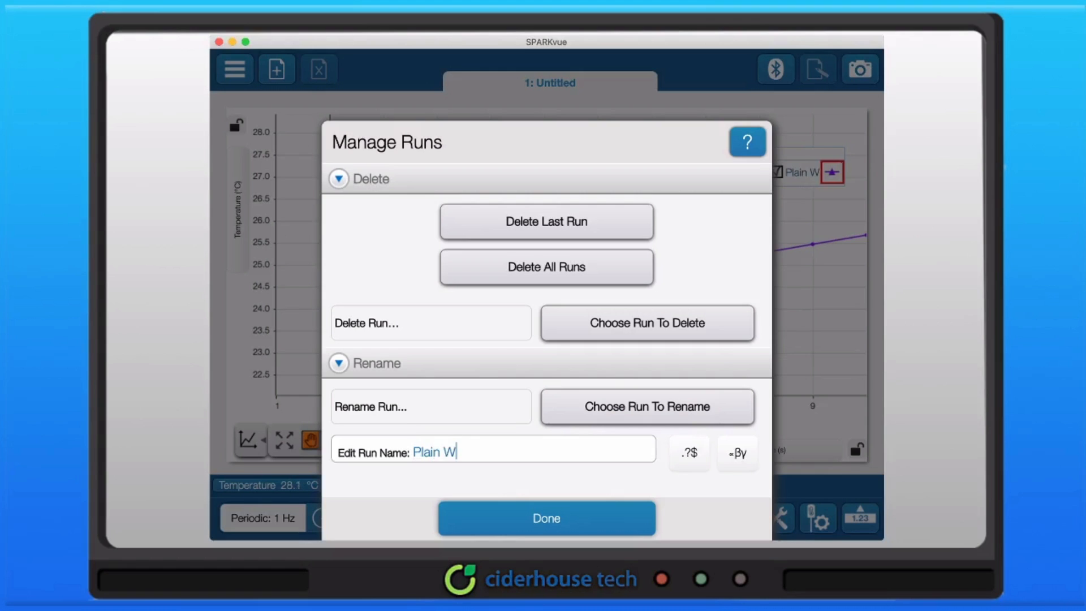
{"action": "type", "text": "ater"}
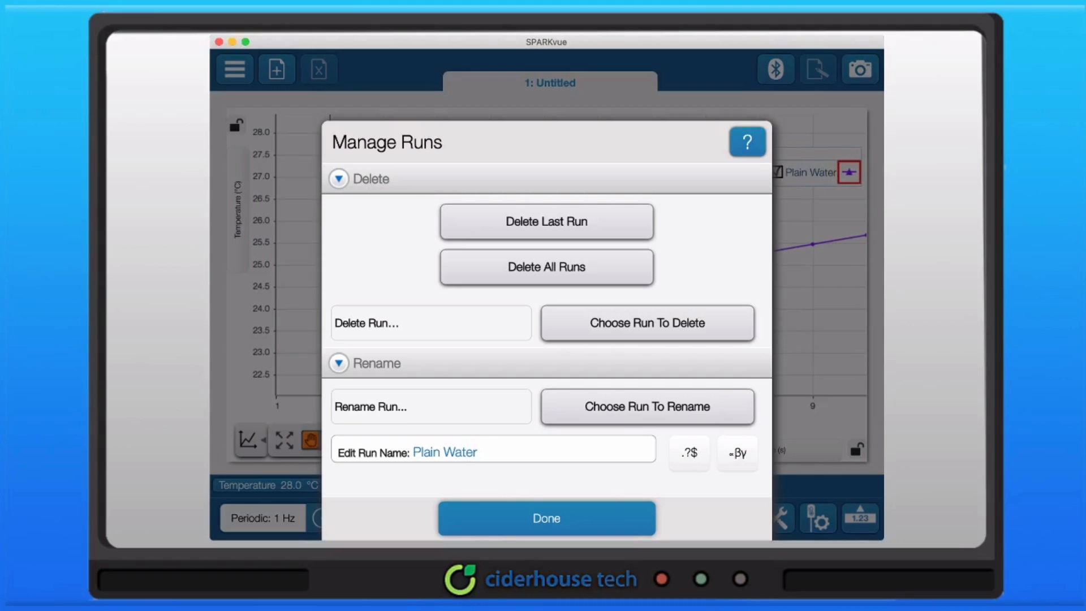
{"action": "key", "text": "Return"}
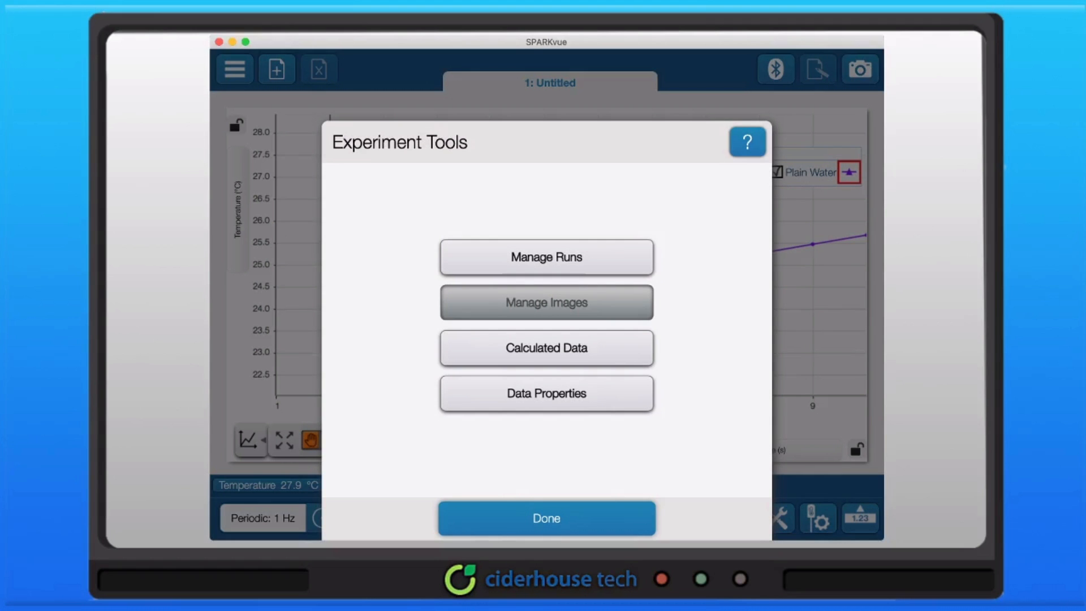
{"action": "key", "text": "Return"}
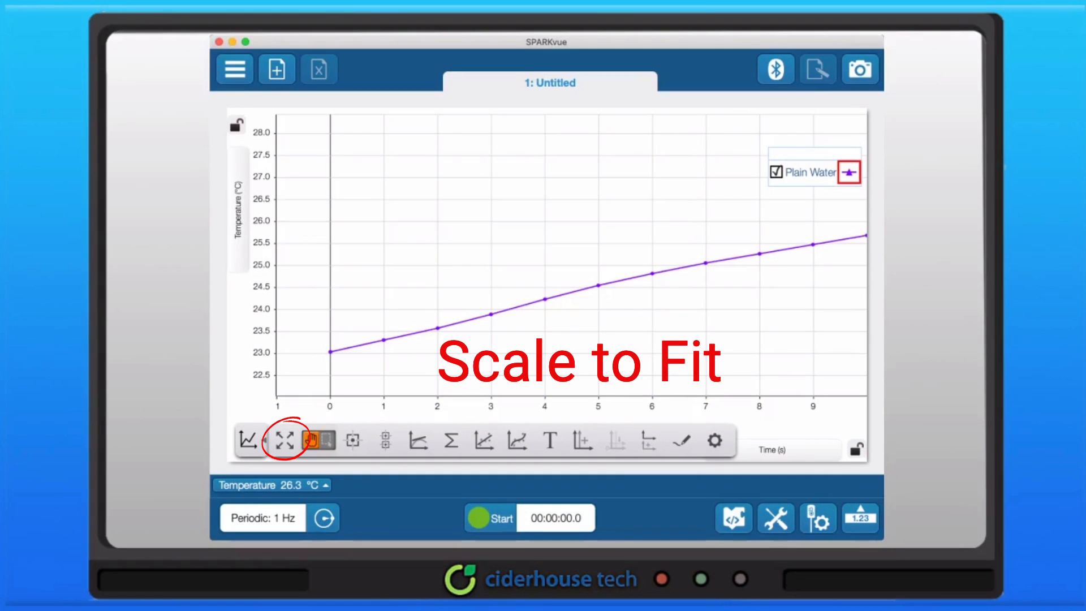
- Scale the graph to fit, adjusting the axes so time starts at 0, and place the legend clear of the curve
{"action": "left_click", "coordinate": [284, 440]}
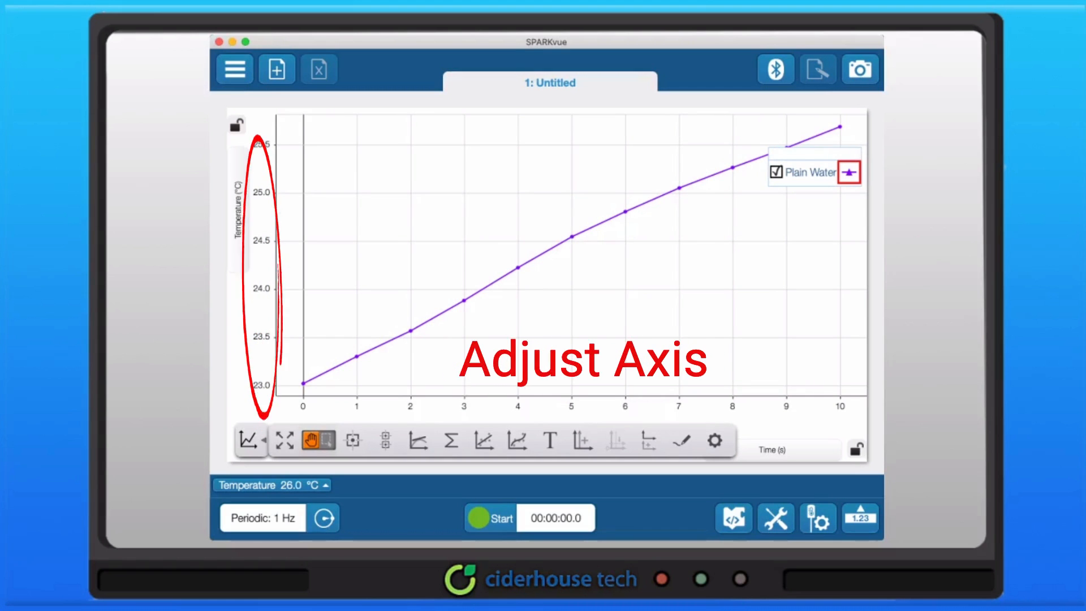
{"action": "left_click_drag", "start_coordinate": [262, 226], "coordinate": [261, 259]}
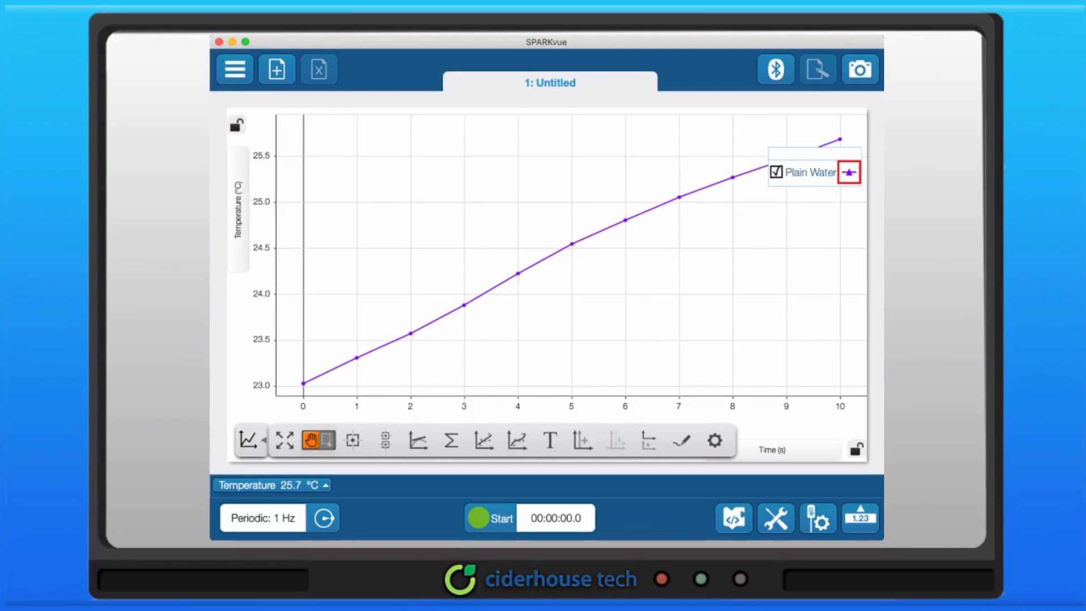
{"action": "left_click_drag", "start_coordinate": [810, 172], "coordinate": [336, 155]}
{"action": "left_click_drag", "start_coordinate": [571, 254], "coordinate": [544, 254]}
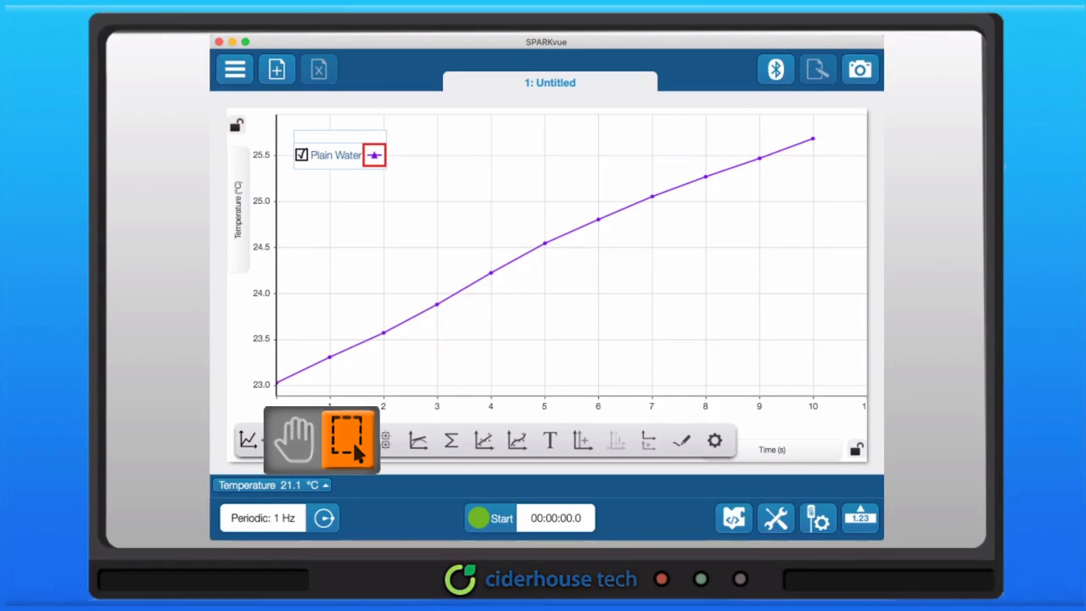
- Select the data points from 2 to 7 s, apply a linear fit and place its results box below the curve
{"action": "left_click_drag", "start_coordinate": [338, 186], "coordinate": [724, 380]}
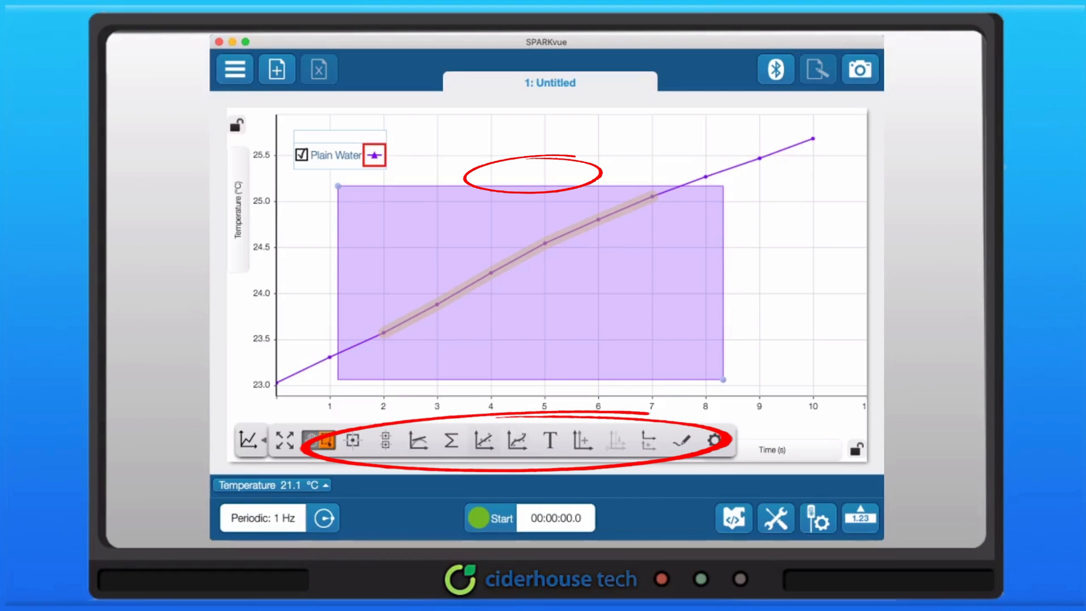
{"action": "left_click", "coordinate": [484, 440]}
{"action": "left_click_drag", "start_coordinate": [607, 294], "coordinate": [624, 314]}
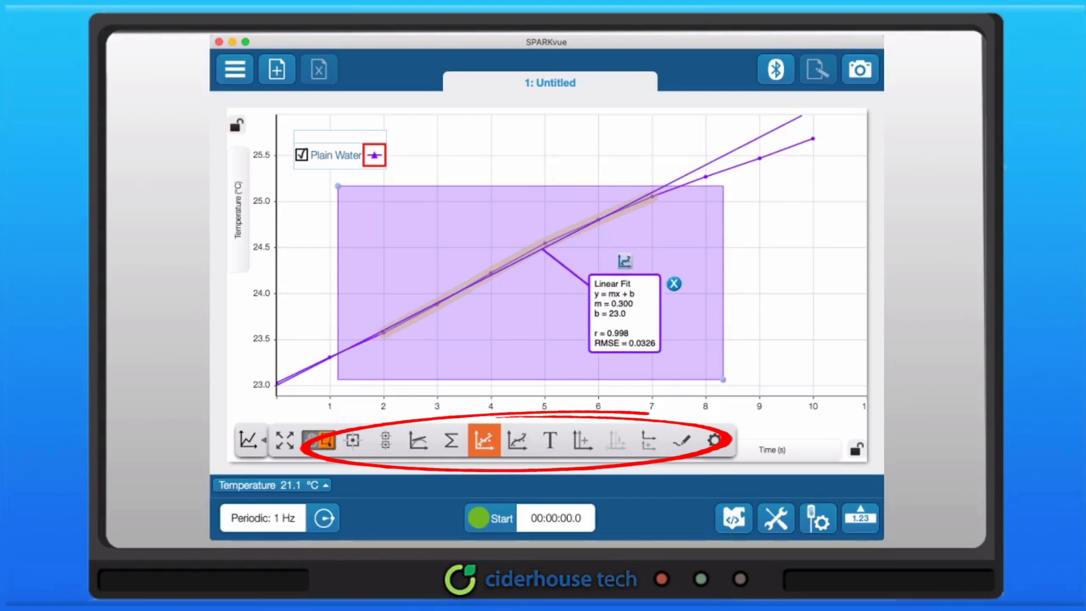
- Show the minimum, maximum and mean of the selected data and place the statistics box above the curve
{"action": "left_click", "coordinate": [450, 440]}
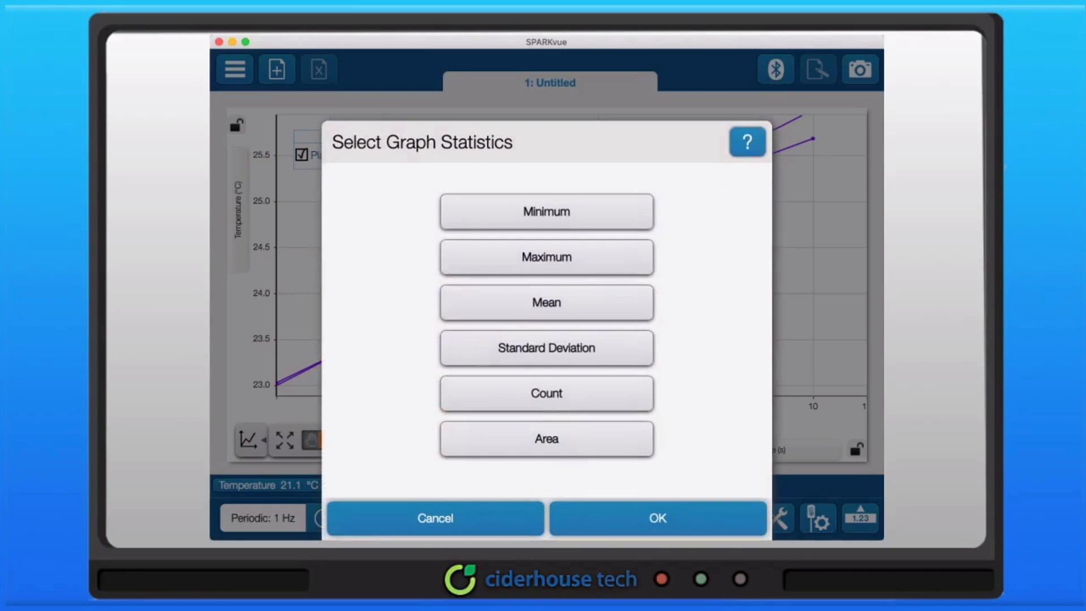
{"action": "left_click", "coordinate": [546, 212]}
{"action": "left_click", "coordinate": [546, 257]}
{"action": "left_click", "coordinate": [547, 303]}
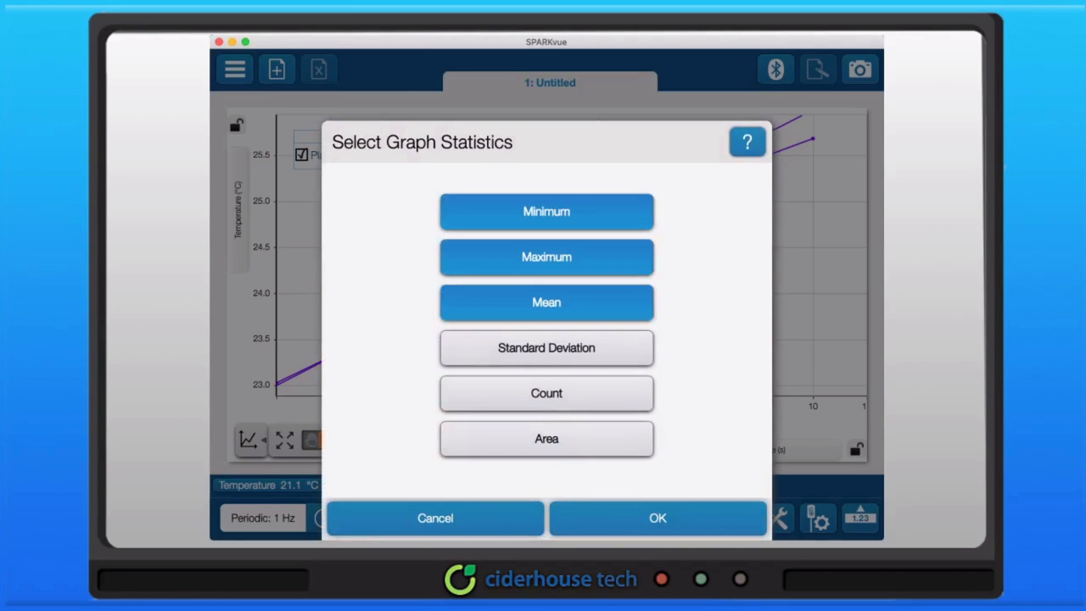
{"action": "left_click", "coordinate": [657, 518]}
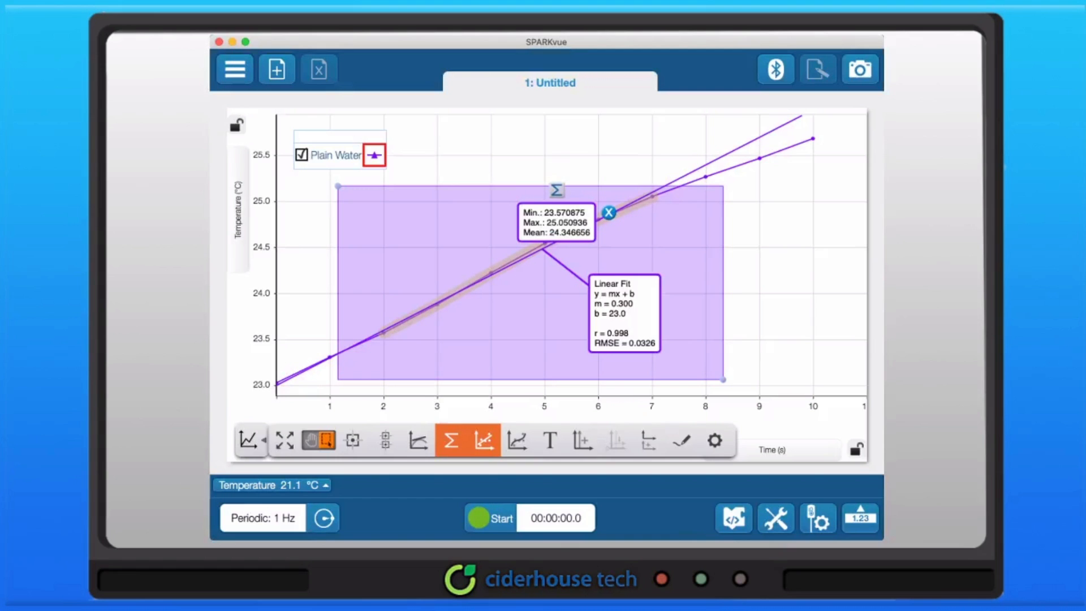
{"action": "left_click_drag", "start_coordinate": [556, 223], "coordinate": [473, 228]}
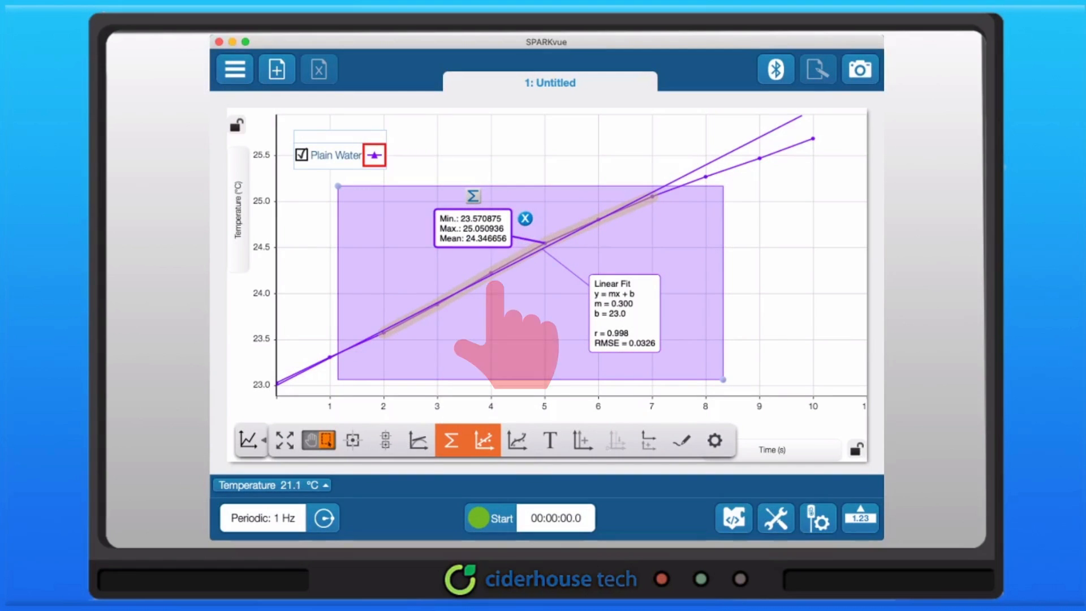
- Remove the statistics, the linear fit and the data selection from the graph
{"action": "left_click", "coordinate": [451, 440]}
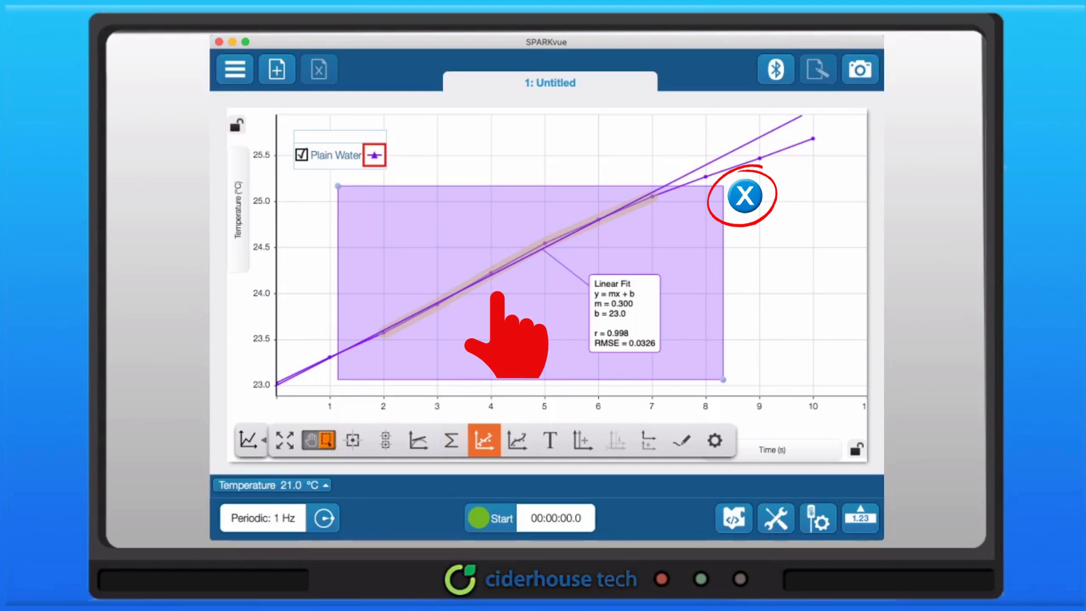
{"action": "left_click", "coordinate": [483, 440]}
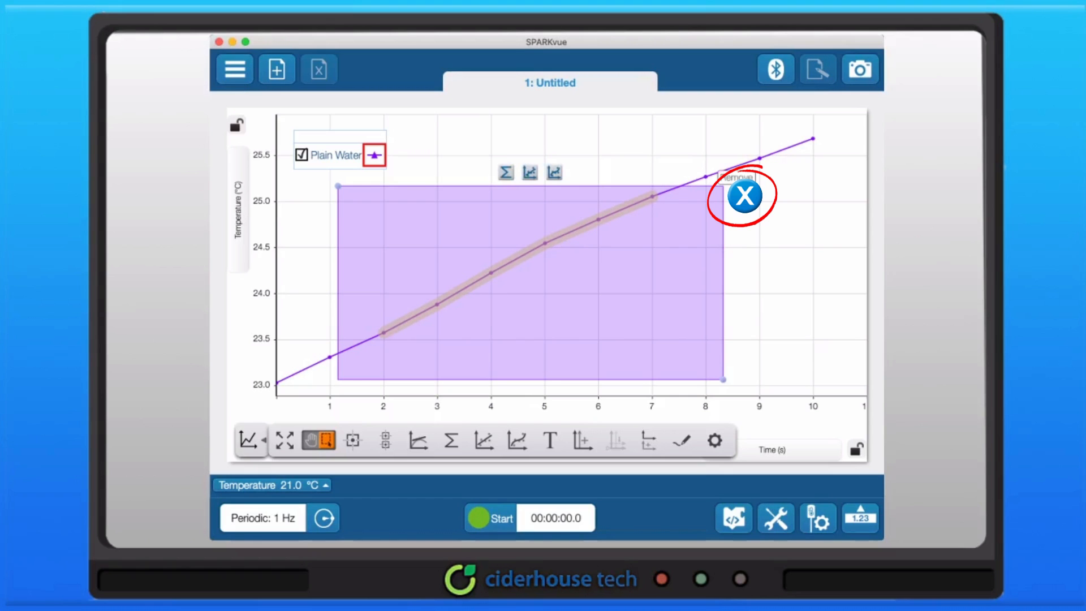
{"action": "left_click", "coordinate": [744, 195]}
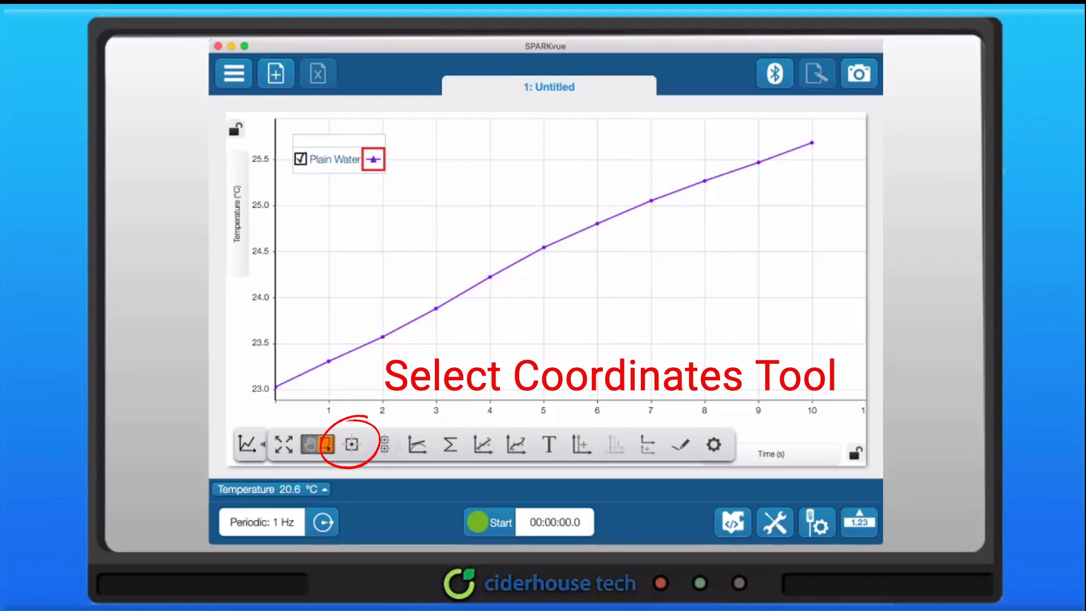
- Mark the 2.000 s data point with the coordinates tool and pull its label up clear of the curve
{"action": "left_click", "coordinate": [351, 444]}
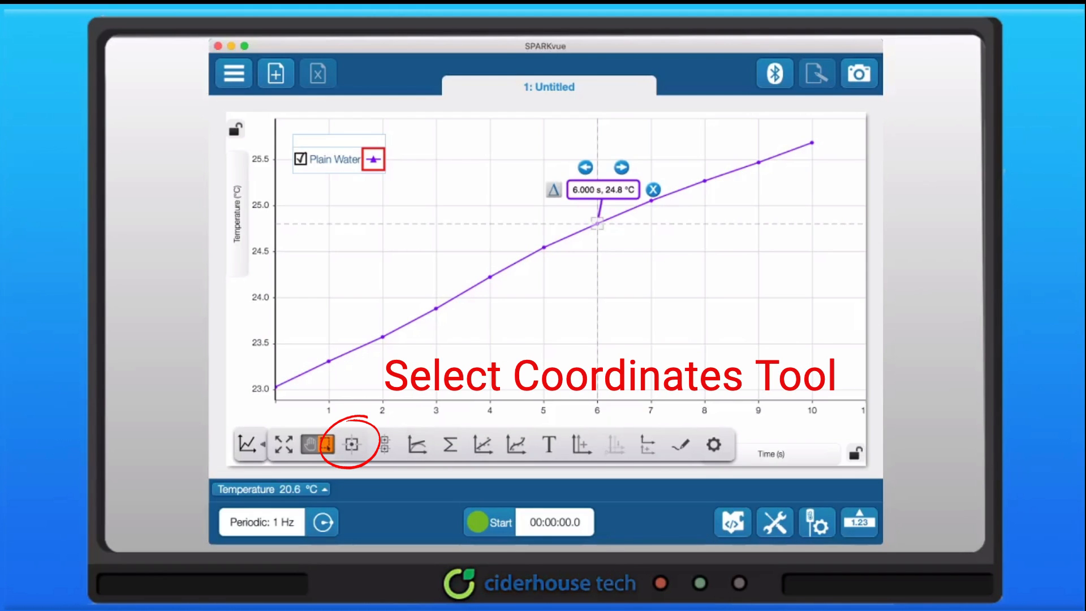
{"action": "left_click", "coordinate": [585, 167]}
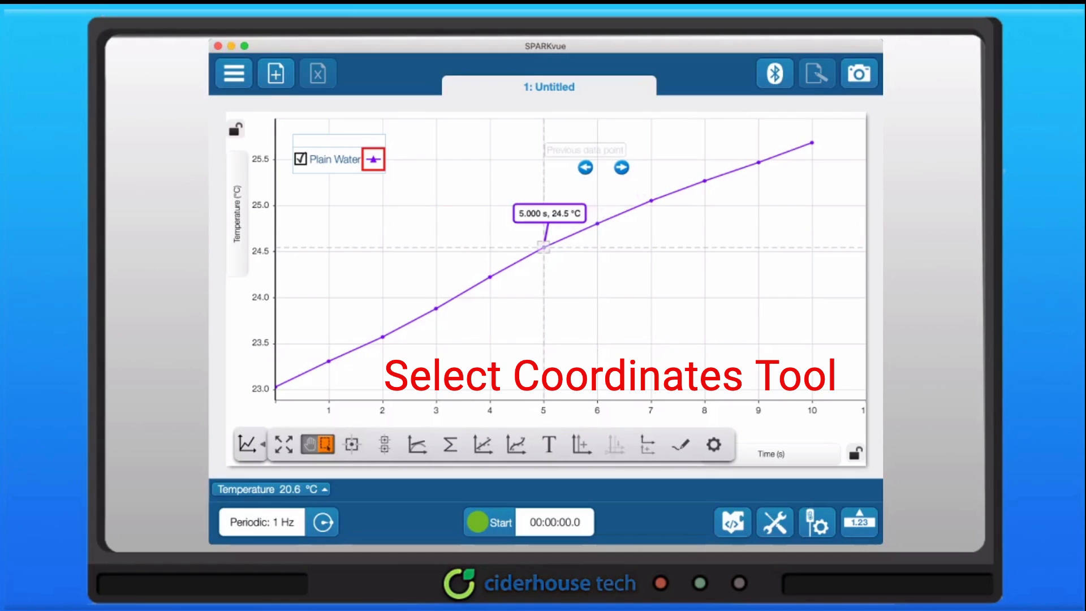
{"action": "left_click", "coordinate": [586, 166]}
{"action": "left_click", "coordinate": [586, 167]}
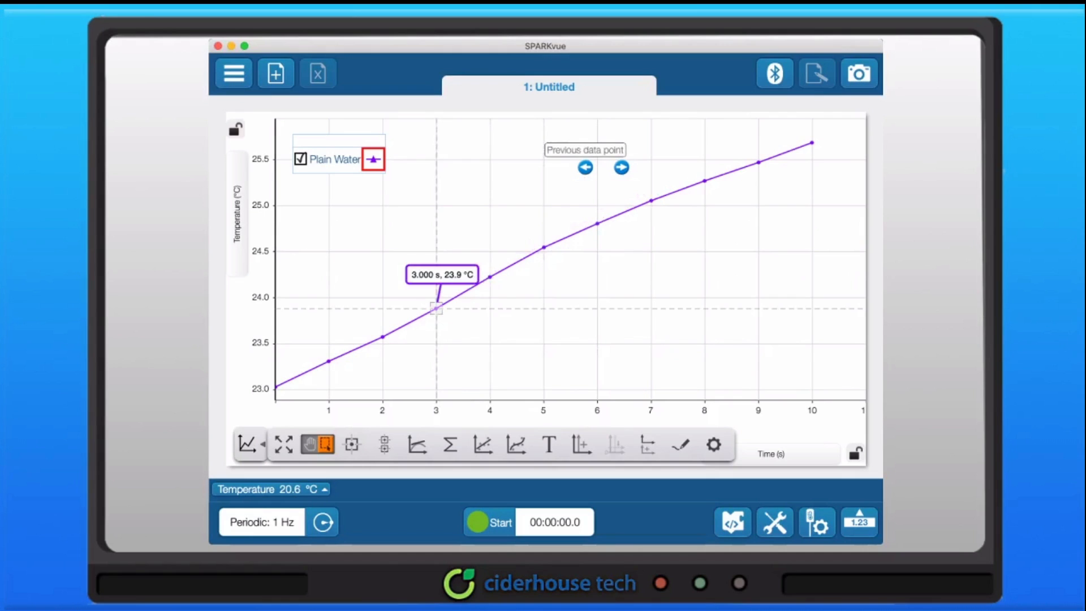
{"action": "left_click", "coordinate": [585, 167]}
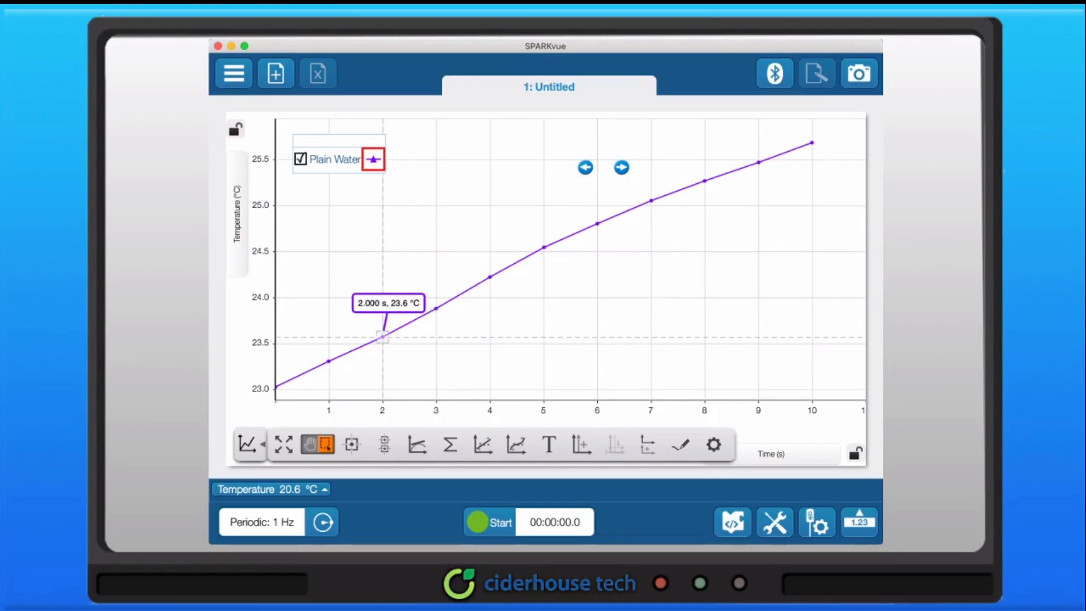
{"action": "left_click_drag", "start_coordinate": [389, 303], "coordinate": [358, 267]}
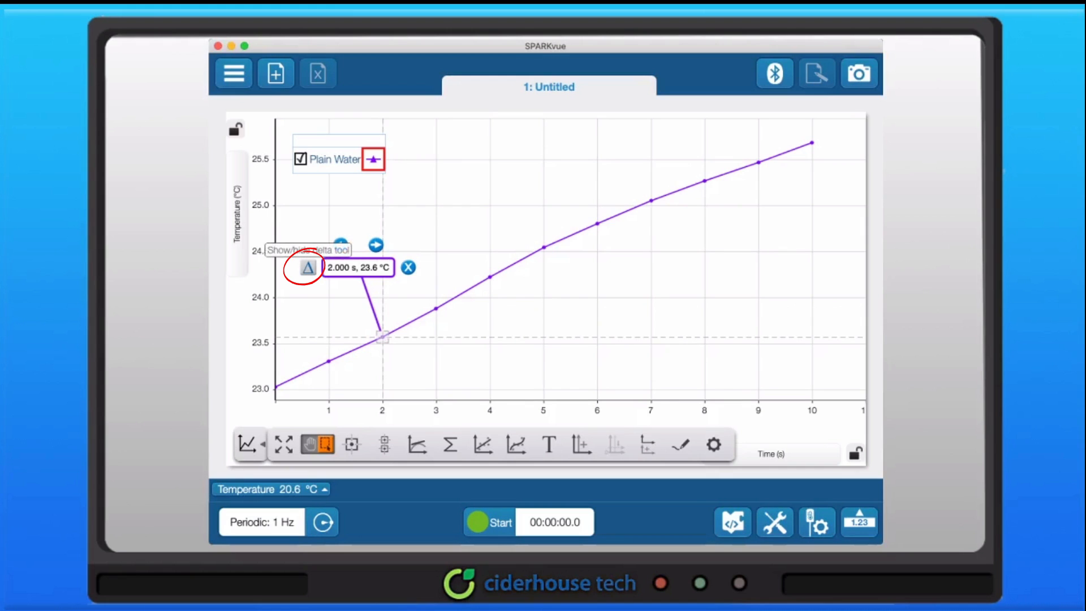
- Show the delta tool on the 2.000 s point and extend it up the curve to measure the change between points
{"action": "left_click", "coordinate": [307, 267]}
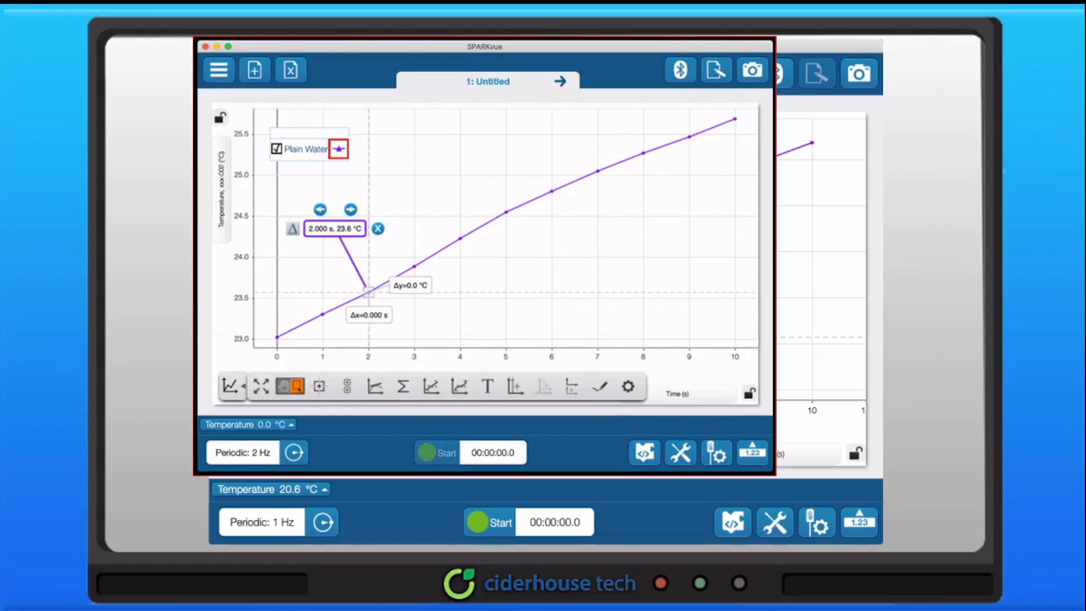
{"action": "mouse_move", "coordinate": [369, 293]}
{"action": "left_mouse_down"}
{"action": "mouse_move", "coordinate": [502, 198]}
{"action": "mouse_move", "coordinate": [509, 177]}
{"action": "mouse_move", "coordinate": [544, 171]}
{"action": "left_mouse_up"}
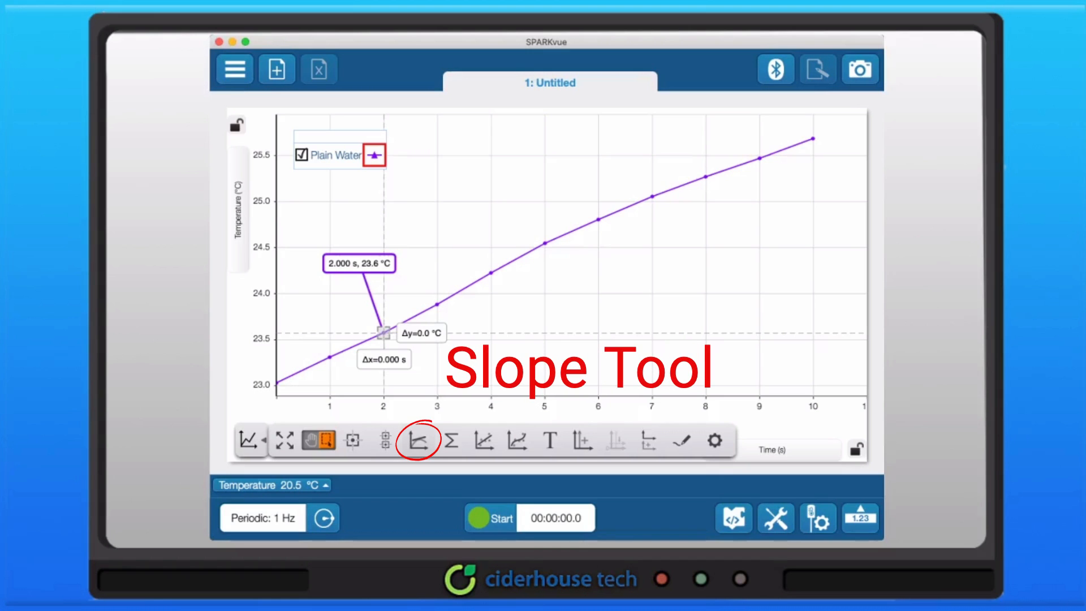
- Show the slope at the 3.000 s data point with the slope tool and pull its label well above the curve
{"action": "left_click", "coordinate": [417, 440]}
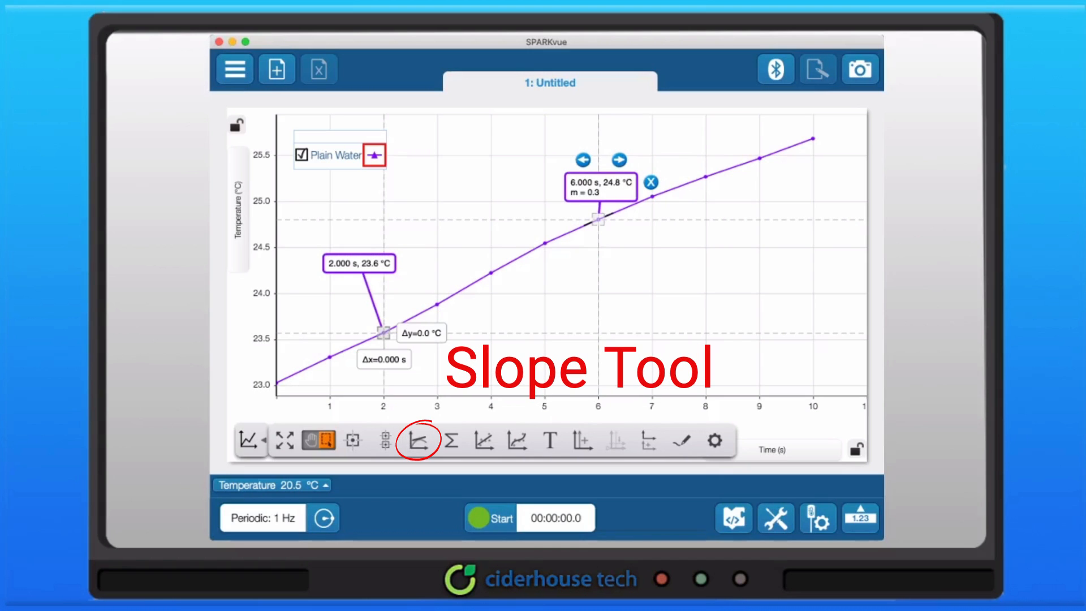
{"action": "left_click", "coordinate": [583, 160]}
{"action": "left_click", "coordinate": [583, 160]}
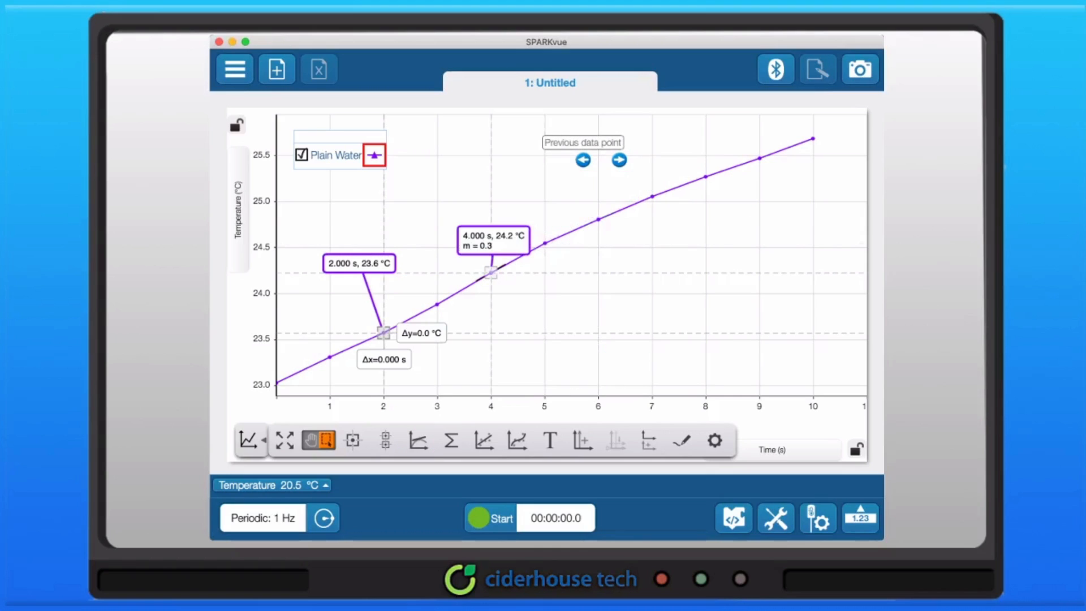
{"action": "left_click", "coordinate": [583, 160]}
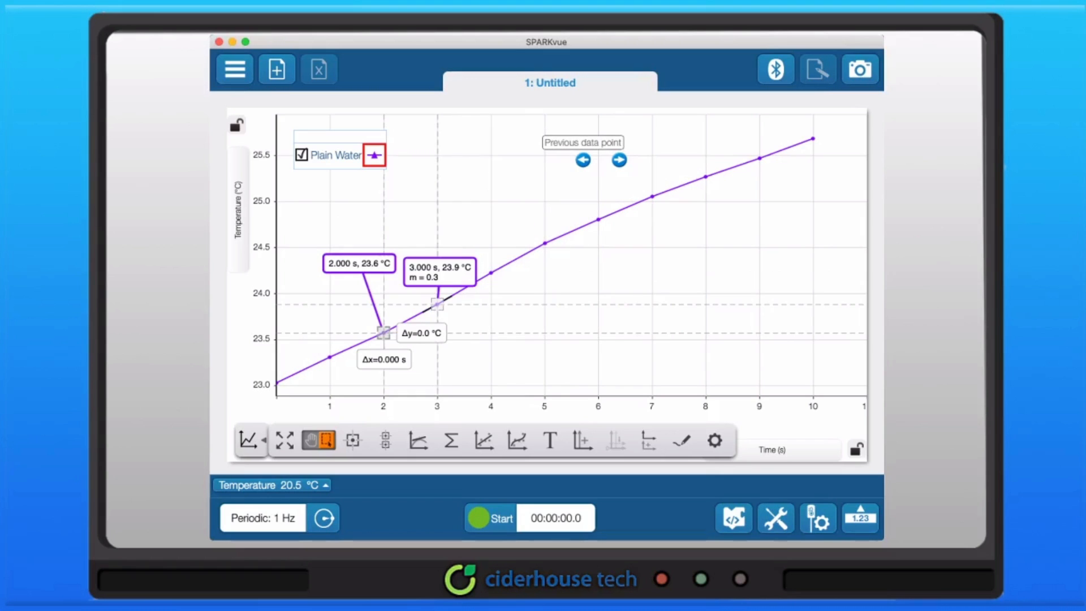
{"action": "left_click_drag", "start_coordinate": [440, 272], "coordinate": [457, 197]}
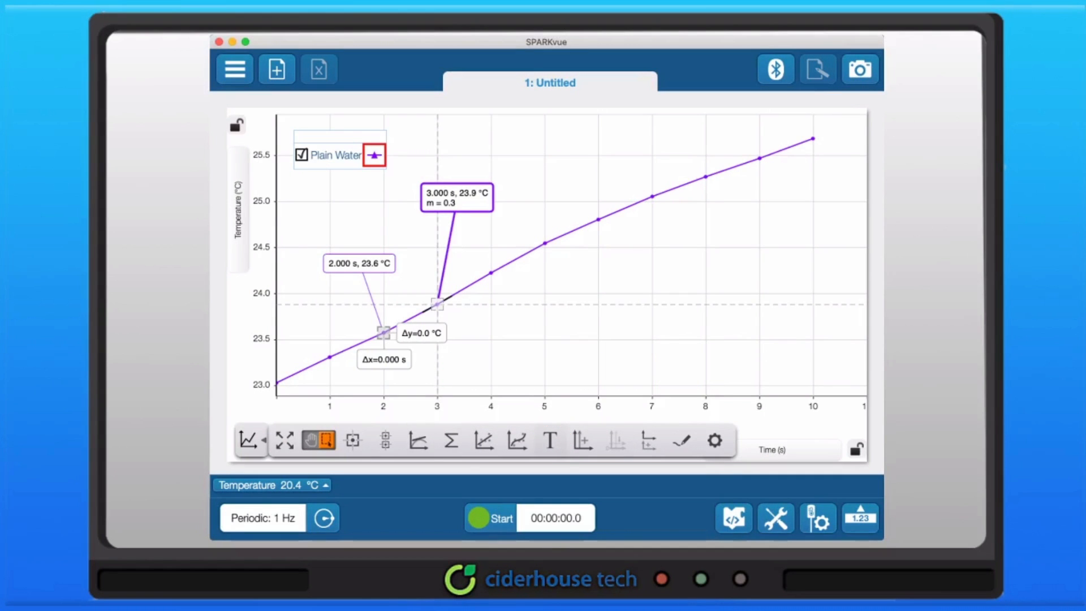
- Add the note "Water Boil" to the run, shift it back to the 4 s data point and place its label below the curve
{"action": "left_click", "coordinate": [550, 440]}
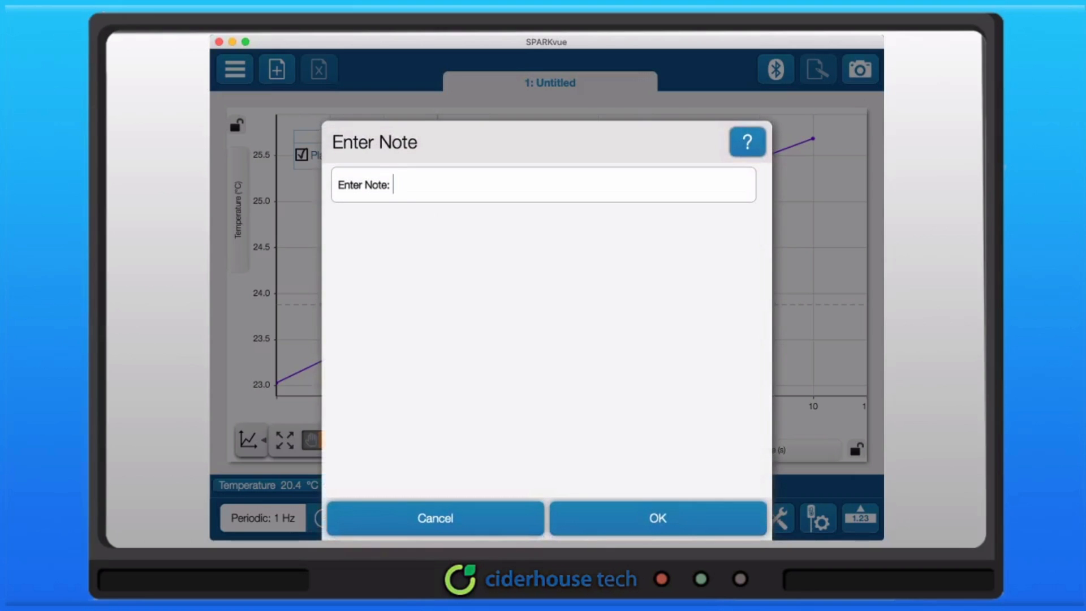
{"action": "type", "text": "Wa"}
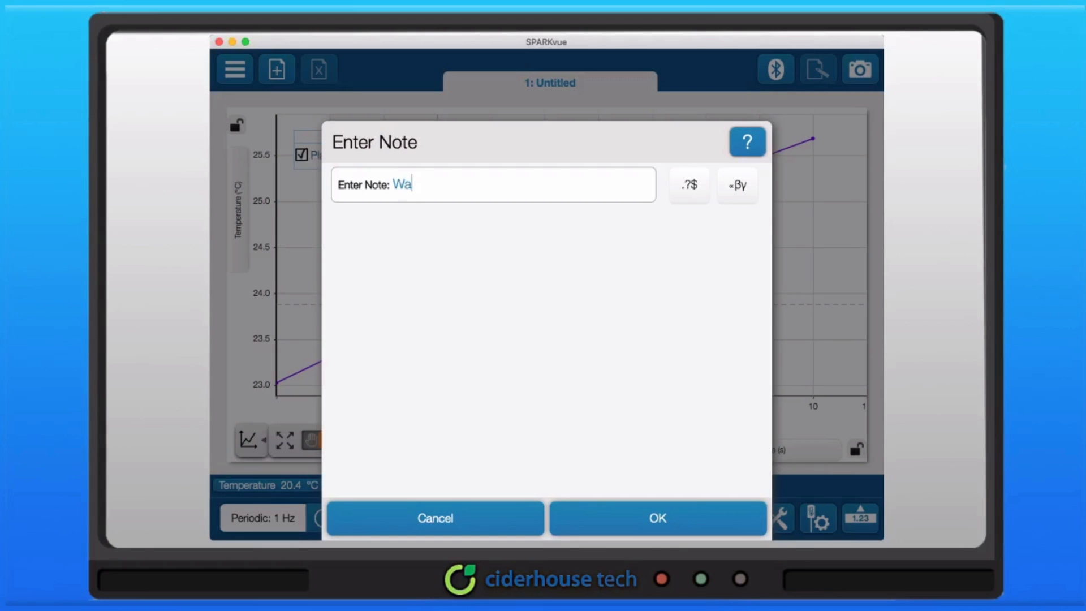
{"action": "type", "text": "ter Boil"}
{"action": "key", "text": "Return"}
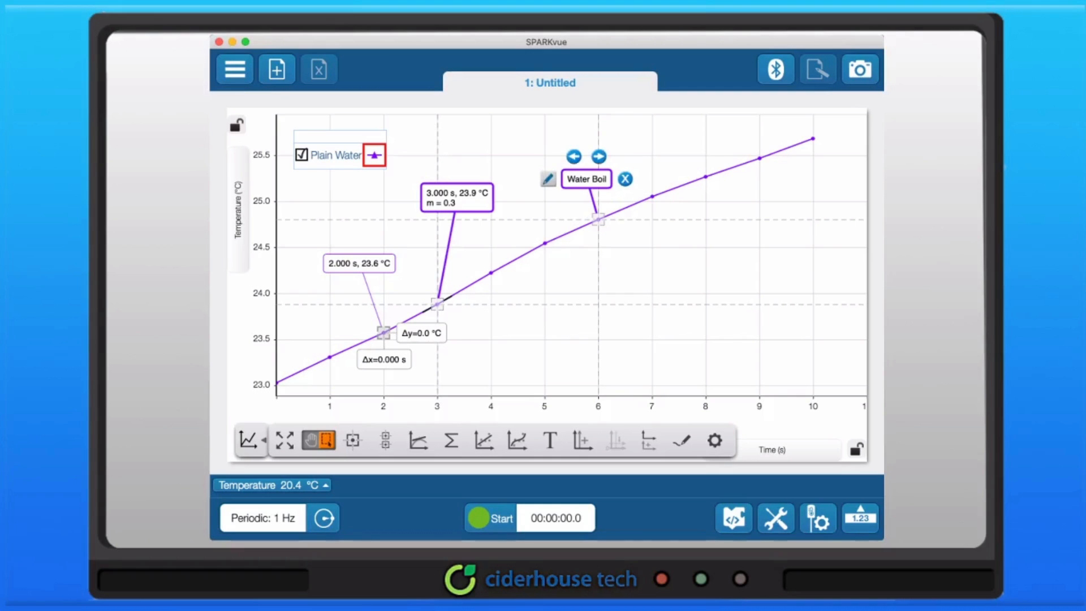
{"action": "left_click", "coordinate": [574, 156]}
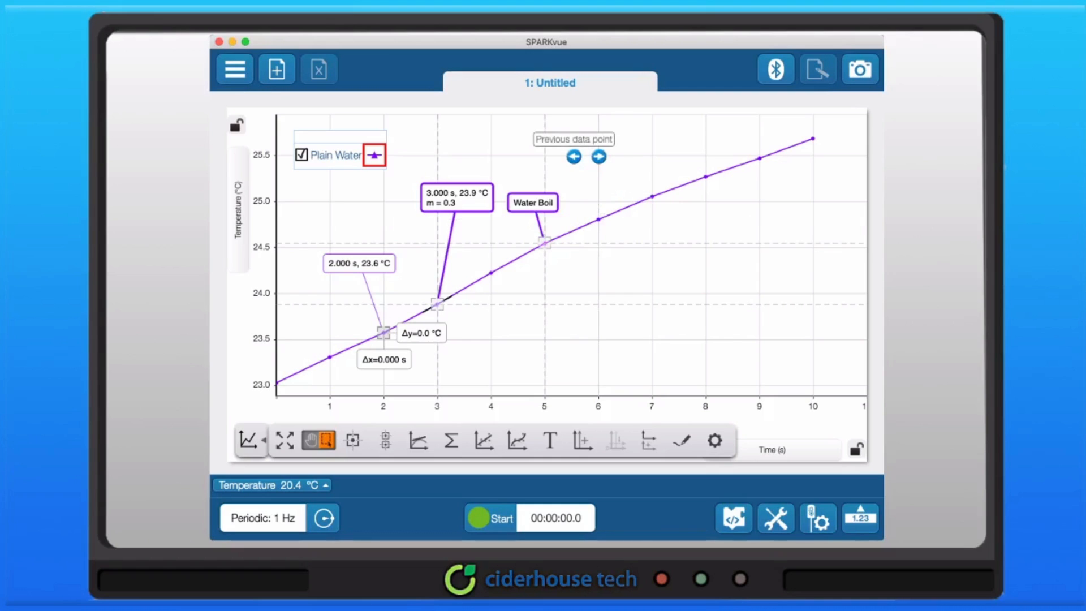
{"action": "left_click", "coordinate": [574, 156]}
{"action": "left_click_drag", "start_coordinate": [479, 232], "coordinate": [483, 335]}
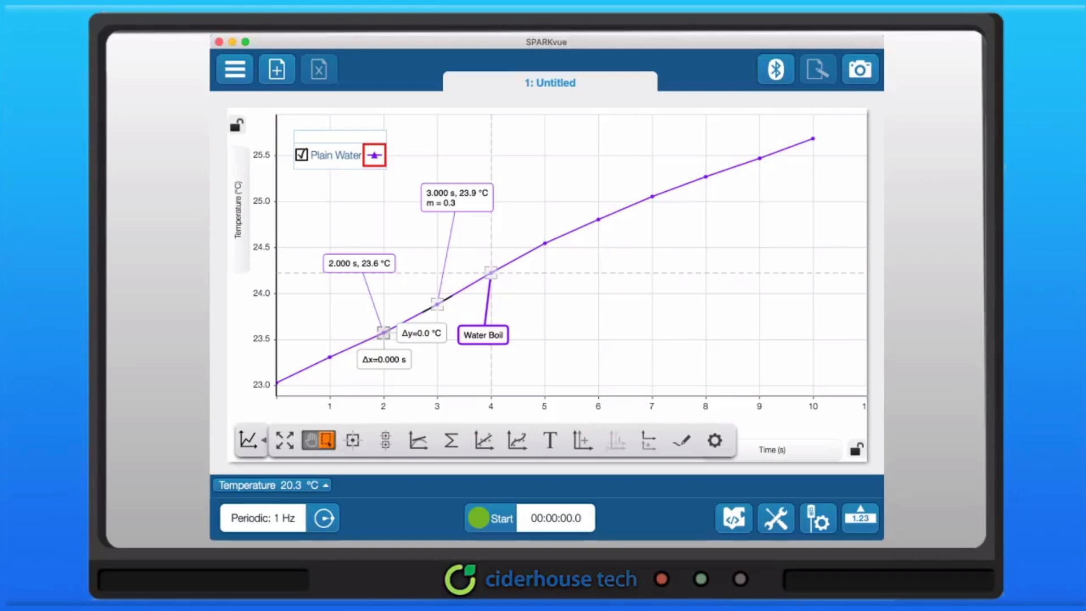
- Annotate the 8 s data point with the note "plain Boil" below the curve and add a coordinates label to the same point
{"action": "left_click", "coordinate": [705, 176]}
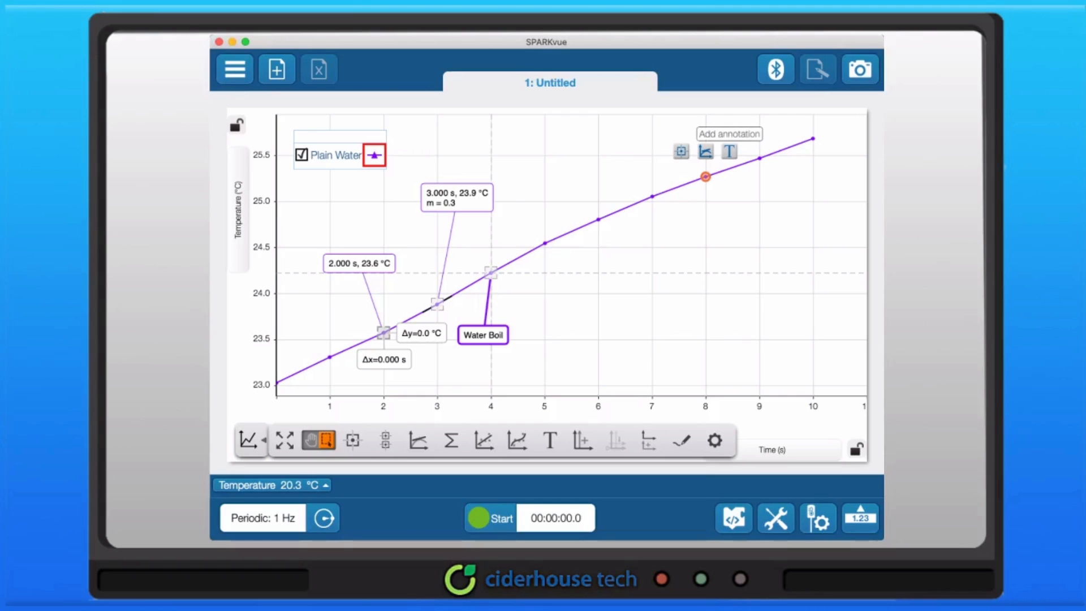
{"action": "left_click", "coordinate": [729, 151]}
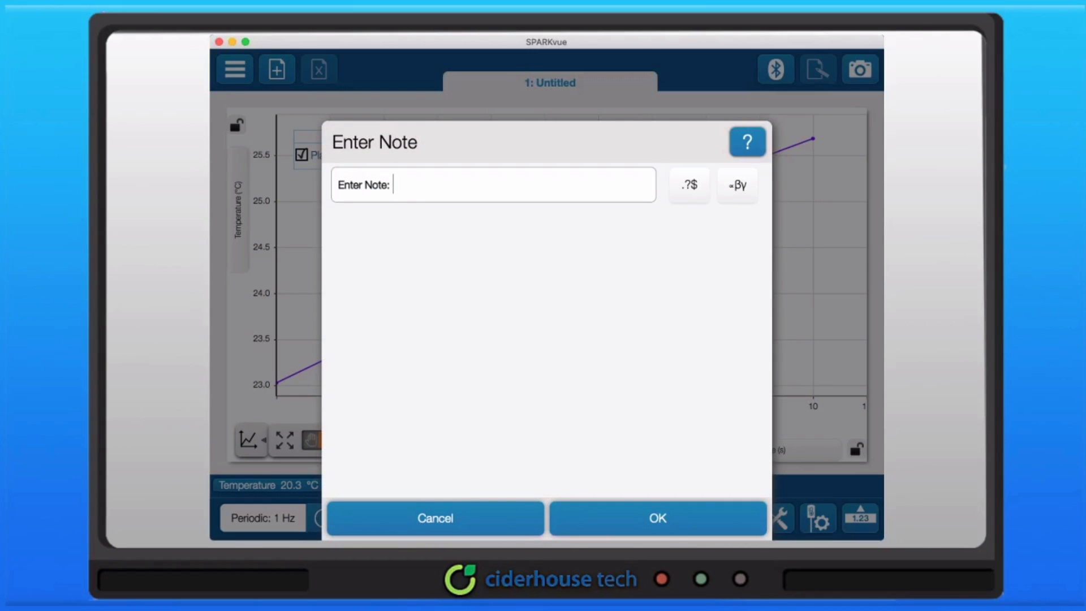
{"action": "type", "text": "plain Boil"}
{"action": "key", "text": "Return"}
{"action": "left_click_drag", "start_coordinate": [692, 137], "coordinate": [750, 202]}
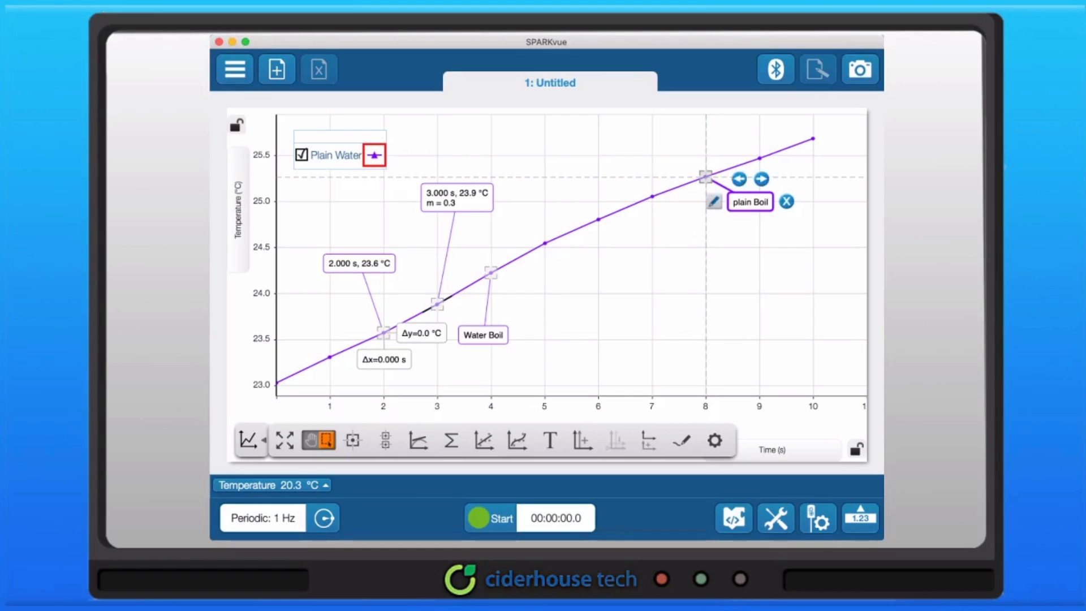
{"action": "left_click", "coordinate": [705, 177]}
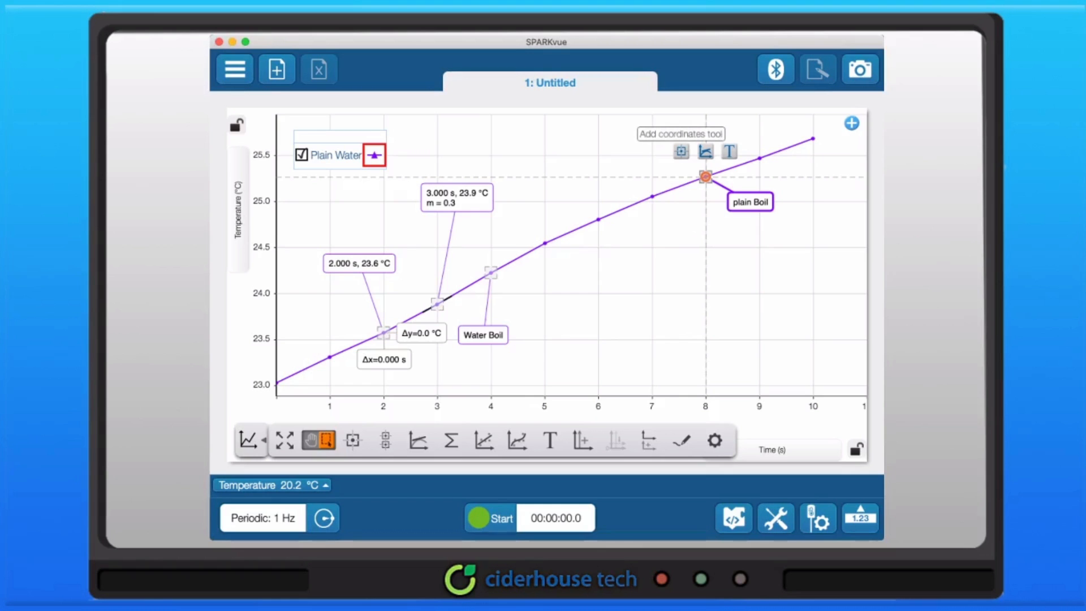
{"action": "left_click", "coordinate": [681, 151]}
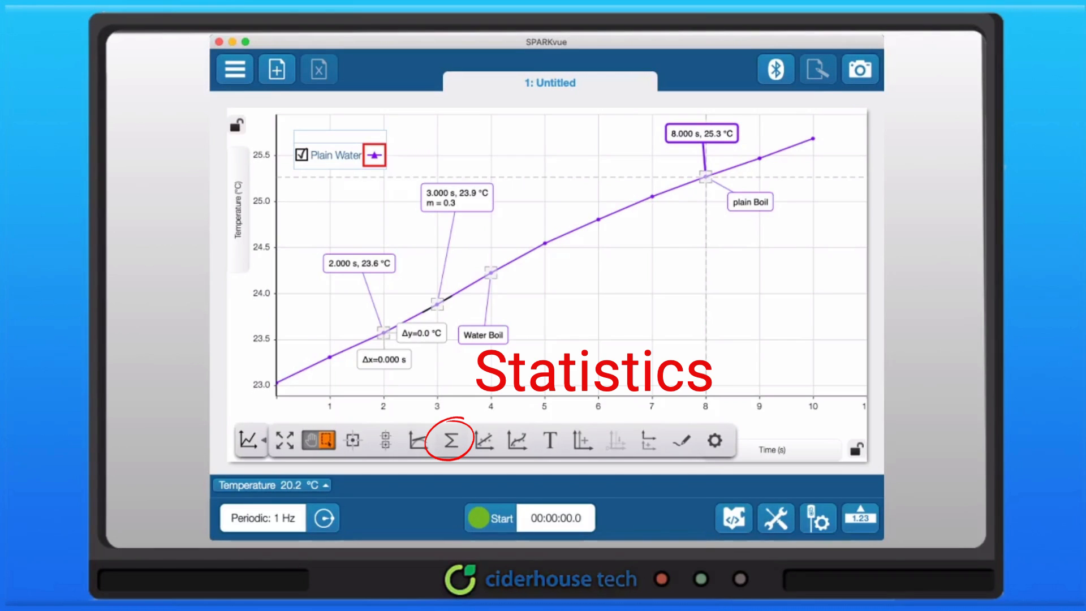
- Show the minimum, maximum, mean, standard deviation, count and area statistics for the run, and move their box below the curve
{"action": "left_click", "coordinate": [450, 440]}
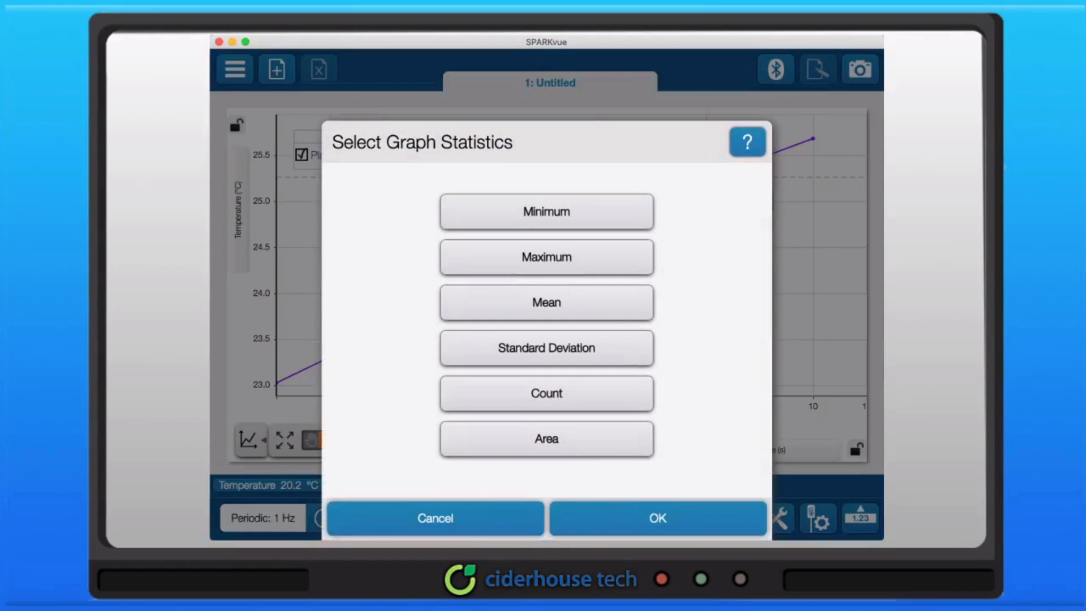
{"action": "left_click", "coordinate": [546, 211]}
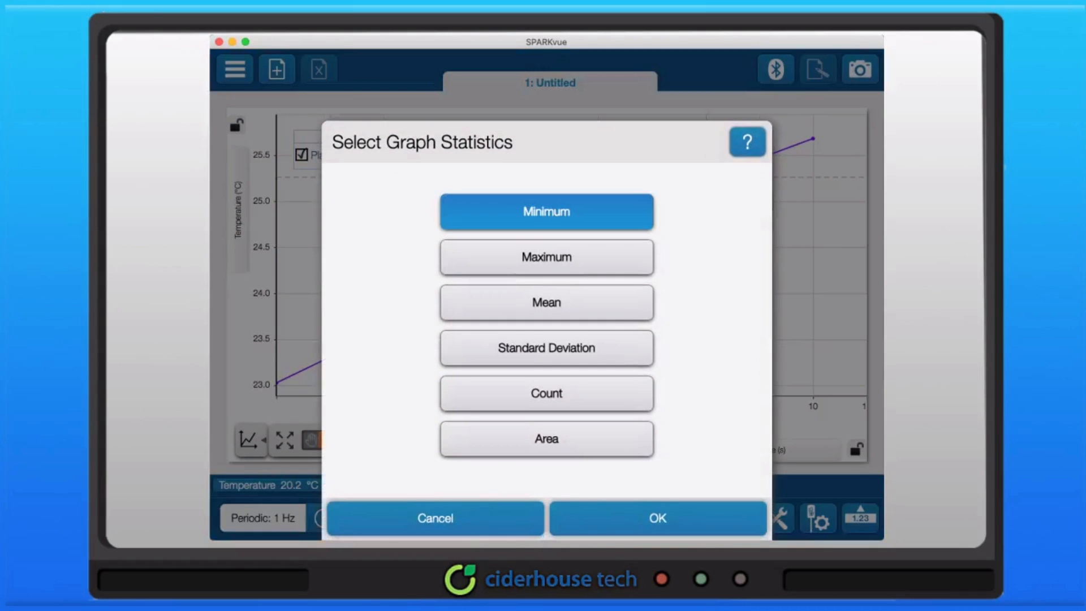
{"action": "left_click", "coordinate": [546, 258]}
{"action": "left_click", "coordinate": [546, 302]}
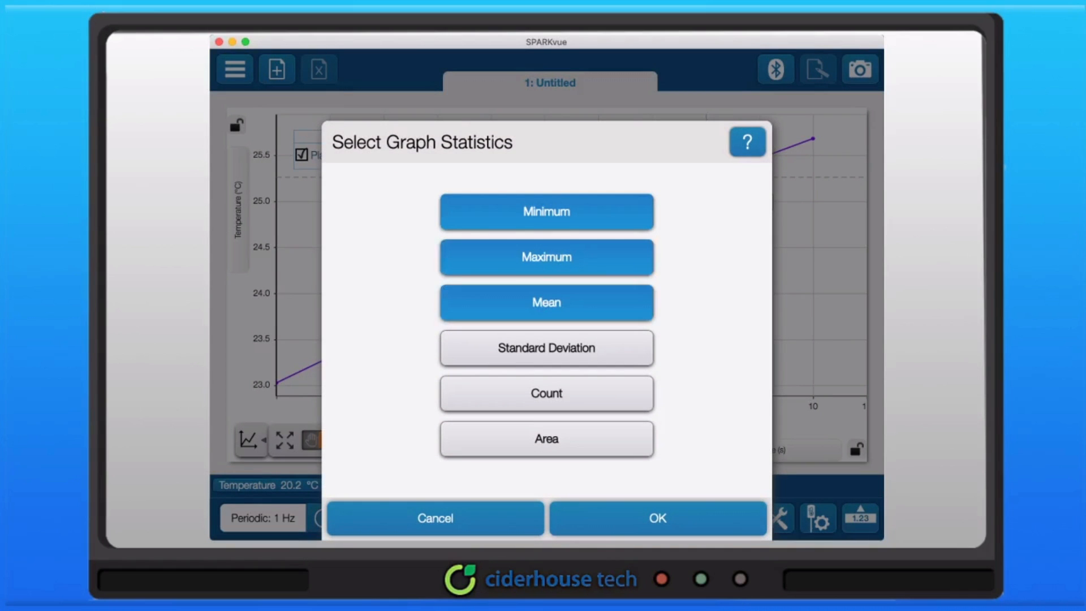
{"action": "left_click", "coordinate": [546, 348]}
{"action": "left_click", "coordinate": [546, 393]}
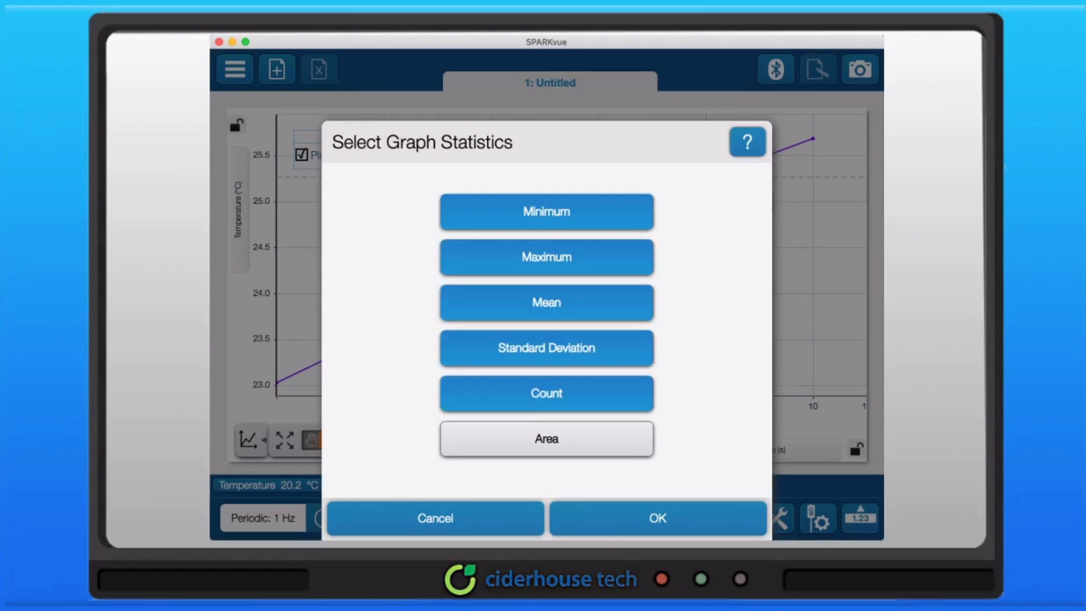
{"action": "left_click", "coordinate": [546, 438]}
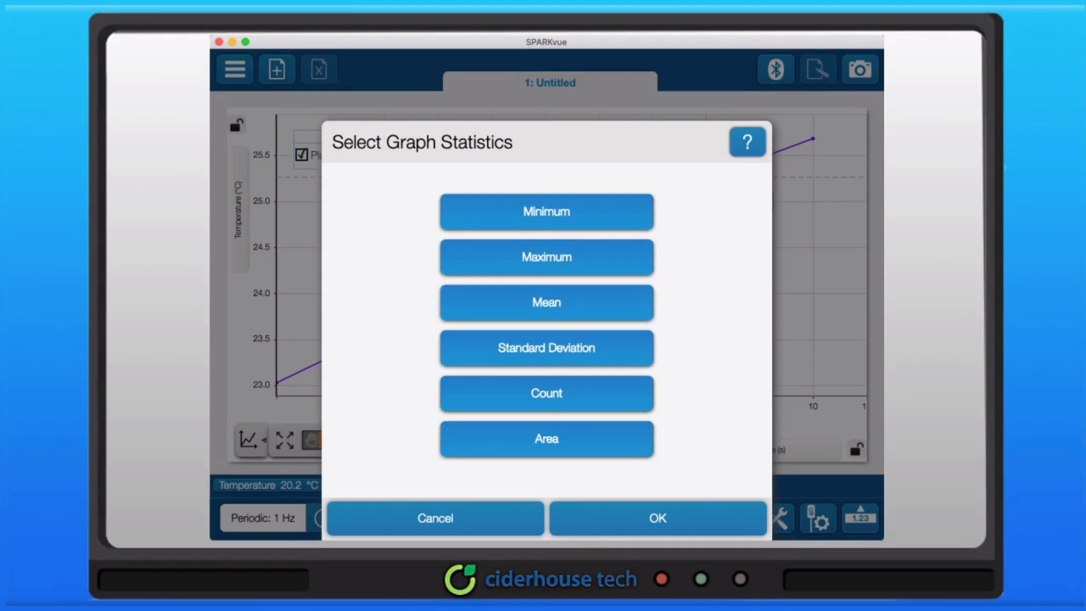
{"action": "left_click", "coordinate": [657, 518]}
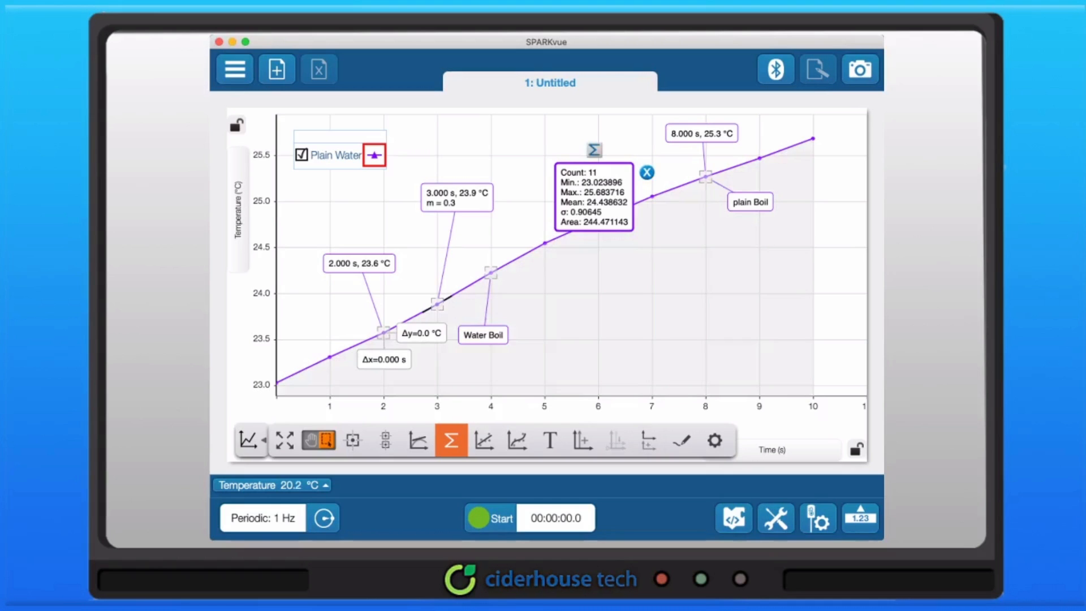
{"action": "left_click_drag", "start_coordinate": [594, 196], "coordinate": [673, 266]}
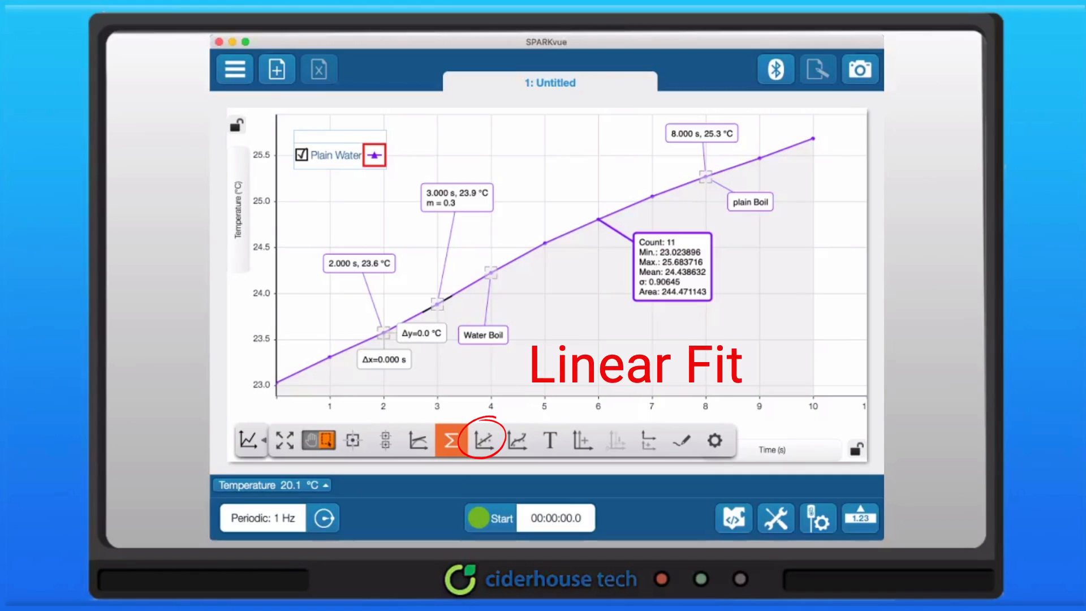
- Apply a linear fit to the Plain Water run, capture a snapshot of the graph and return to the full graph view
{"action": "left_click", "coordinate": [484, 440]}
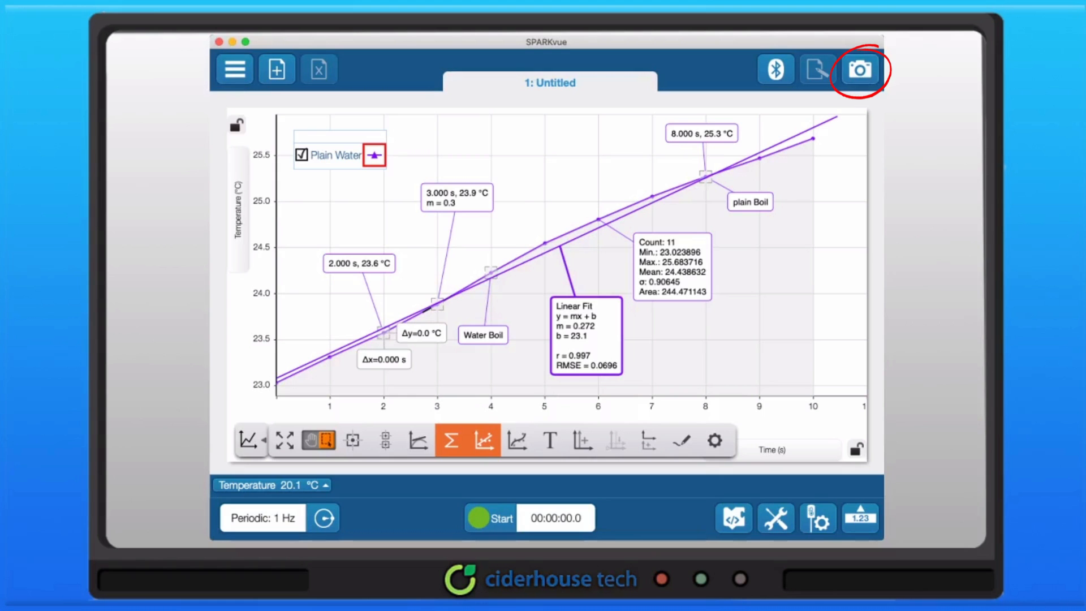
{"action": "left_click", "coordinate": [860, 70]}
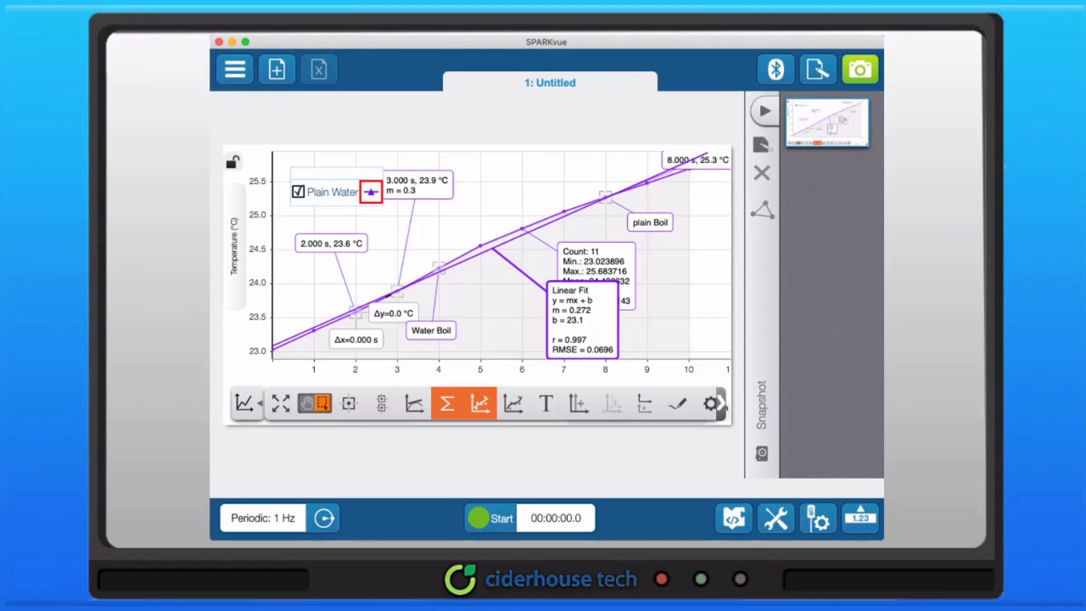
{"action": "left_click", "coordinate": [860, 70]}
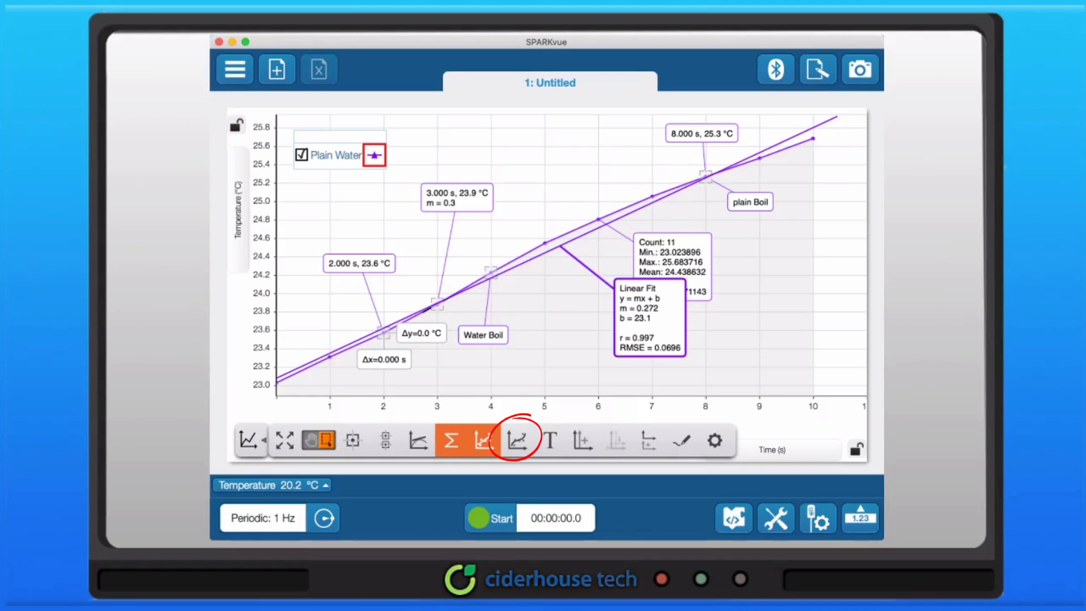
- Preview the shapes and equations of the available curve fits, from Linear Fit through Natural Log Fit
{"action": "left_click", "coordinate": [516, 440]}
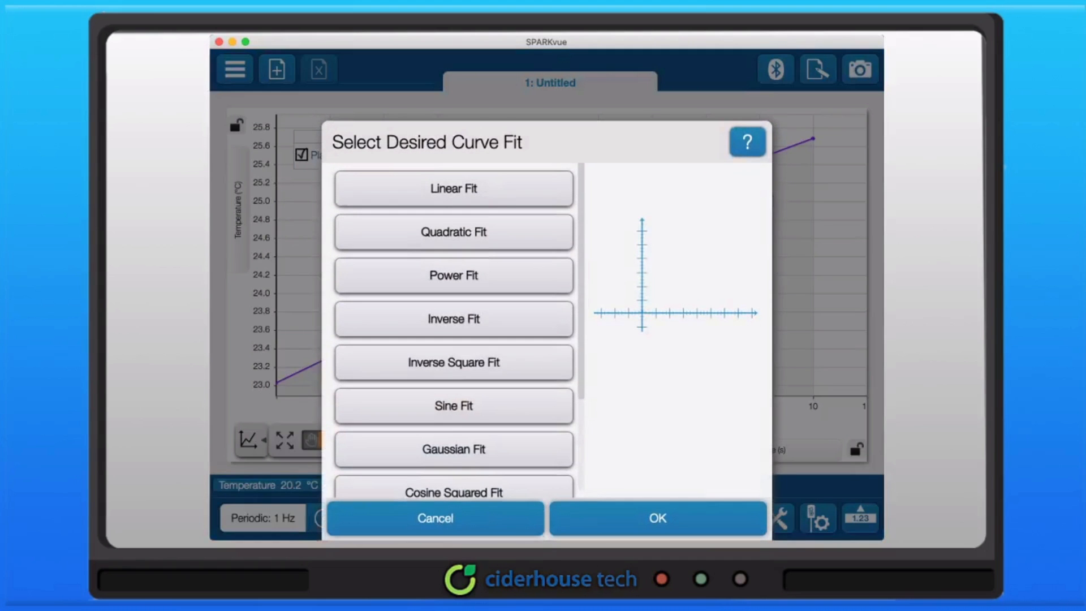
{"action": "left_click", "coordinate": [454, 189]}
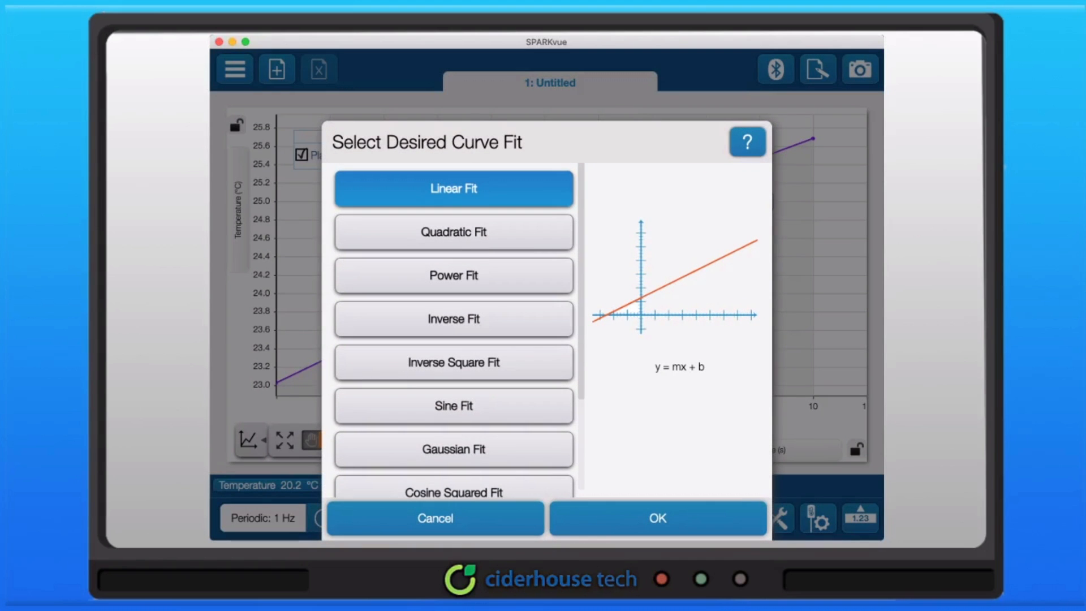
{"action": "left_click", "coordinate": [454, 232]}
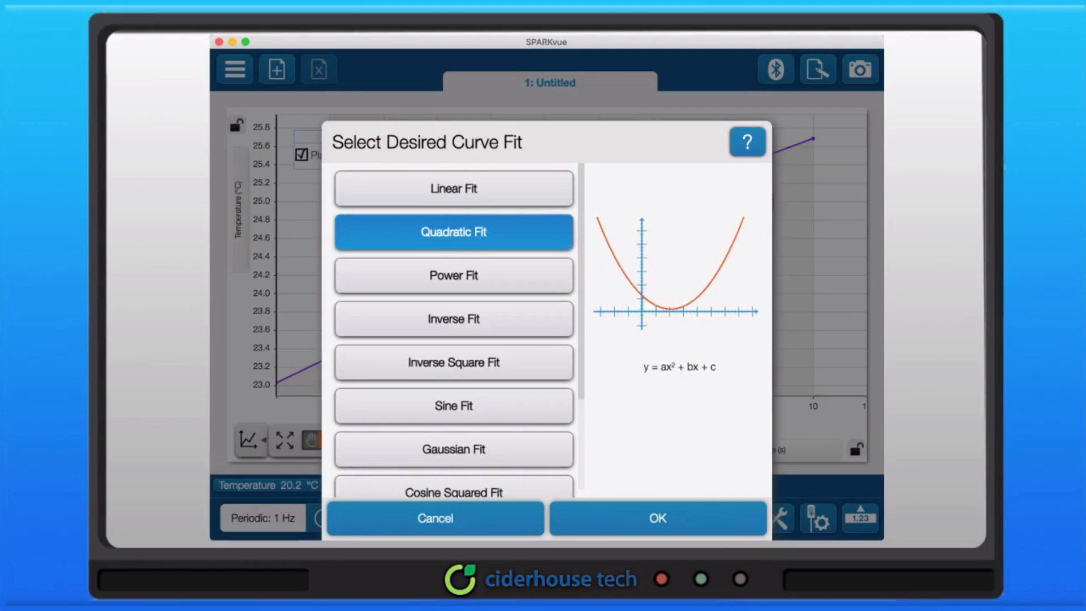
{"action": "left_click", "coordinate": [454, 275]}
{"action": "left_click", "coordinate": [453, 319]}
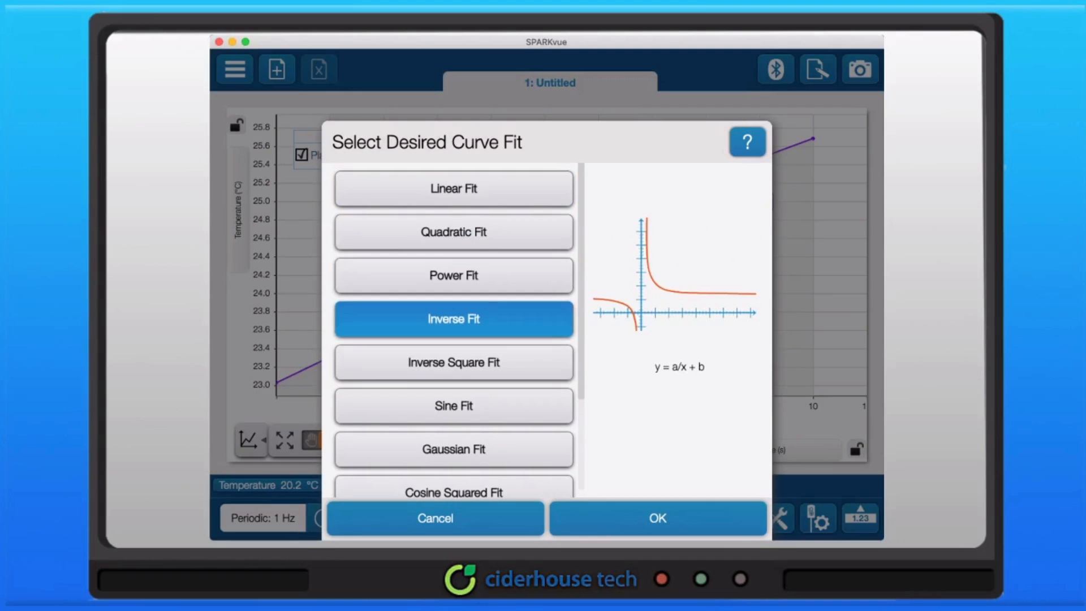
{"action": "scroll", "coordinate": [453, 326], "scroll_direction": "down", "scroll_amount": 1}
{"action": "left_click", "coordinate": [454, 327]}
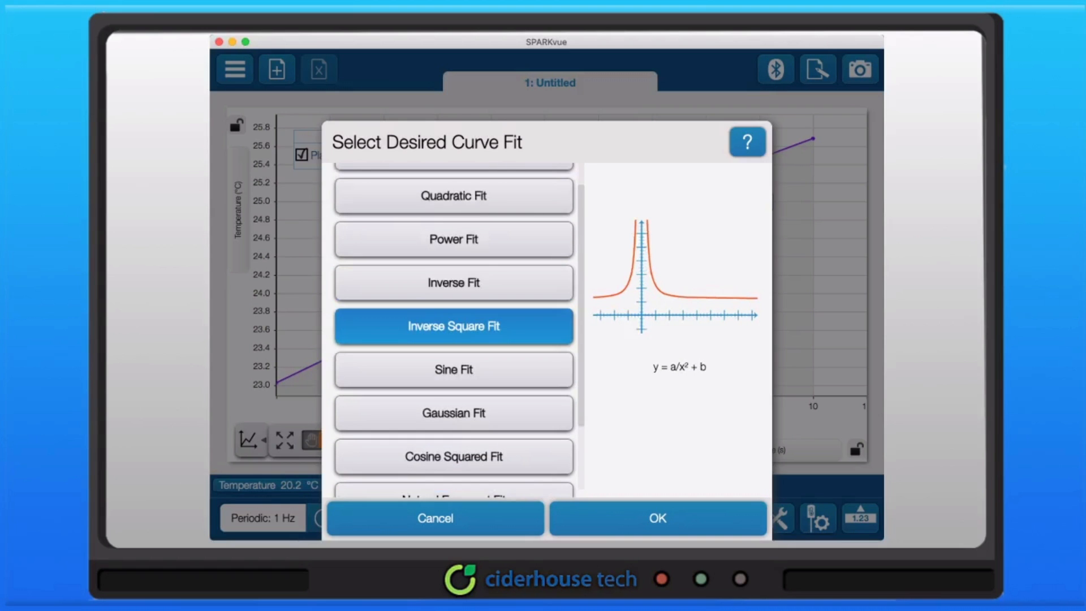
{"action": "left_click", "coordinate": [454, 369]}
{"action": "left_click", "coordinate": [453, 413]}
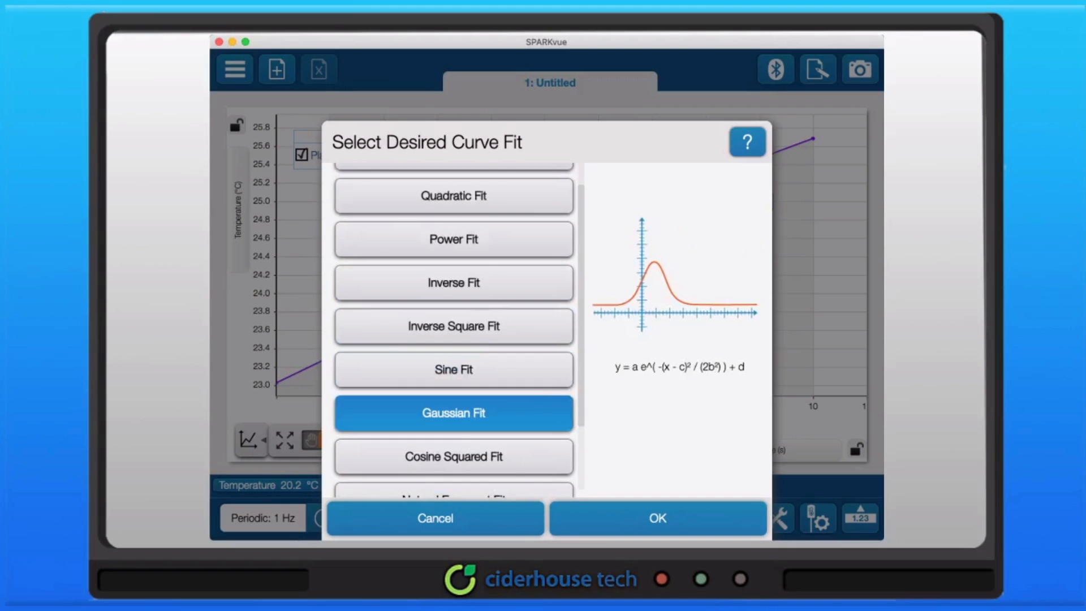
{"action": "left_click", "coordinate": [454, 457]}
{"action": "scroll", "coordinate": [453, 457], "scroll_direction": "down", "scroll_amount": 1}
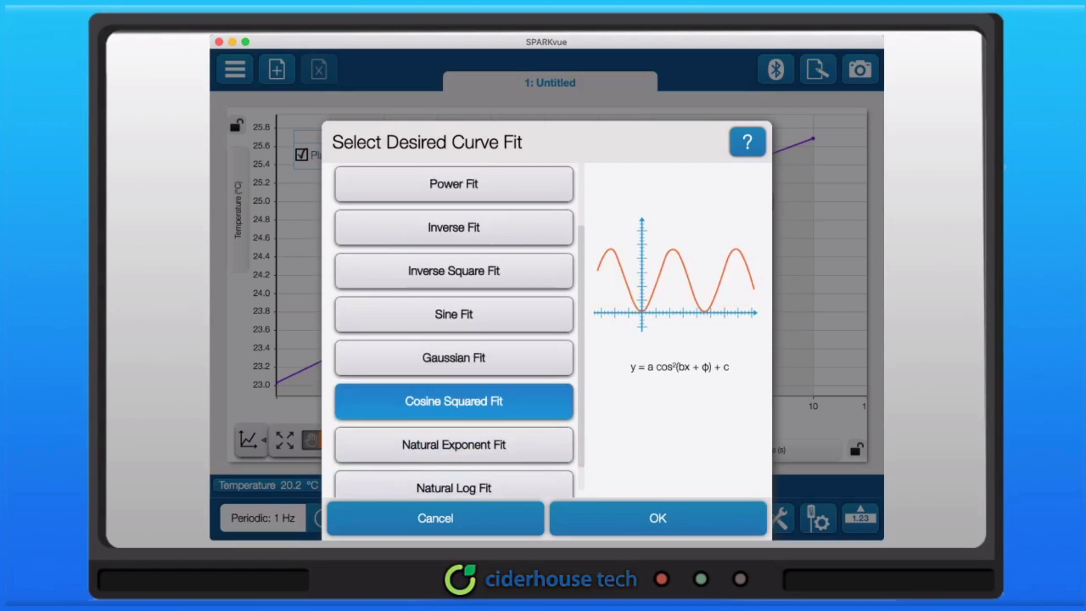
{"action": "left_click", "coordinate": [454, 444]}
{"action": "left_click", "coordinate": [454, 487]}
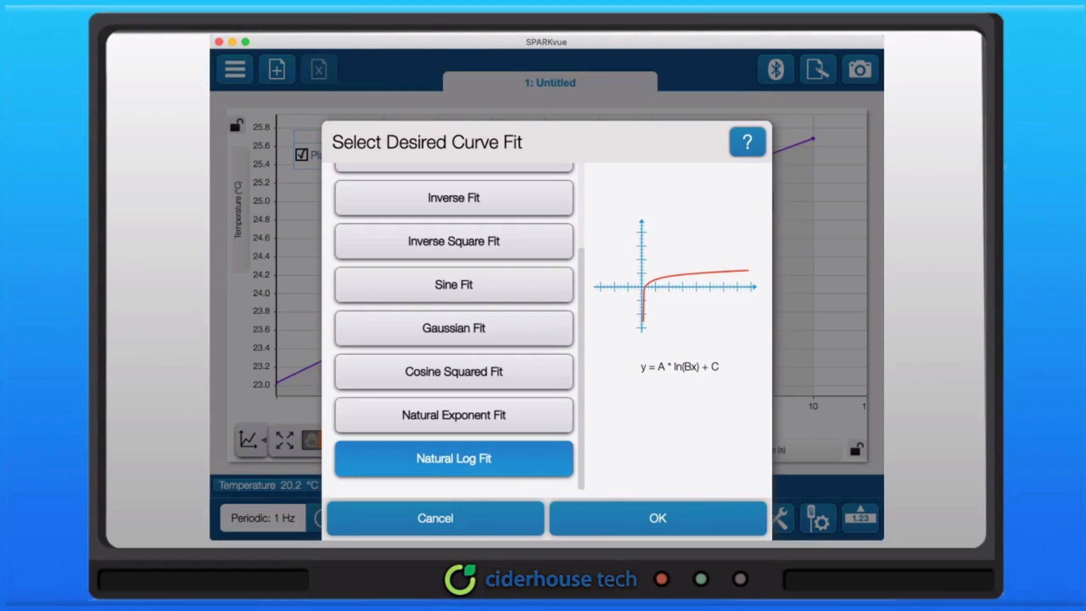
{"action": "scroll", "coordinate": [453, 330], "scroll_direction": "up", "scroll_amount": 3}
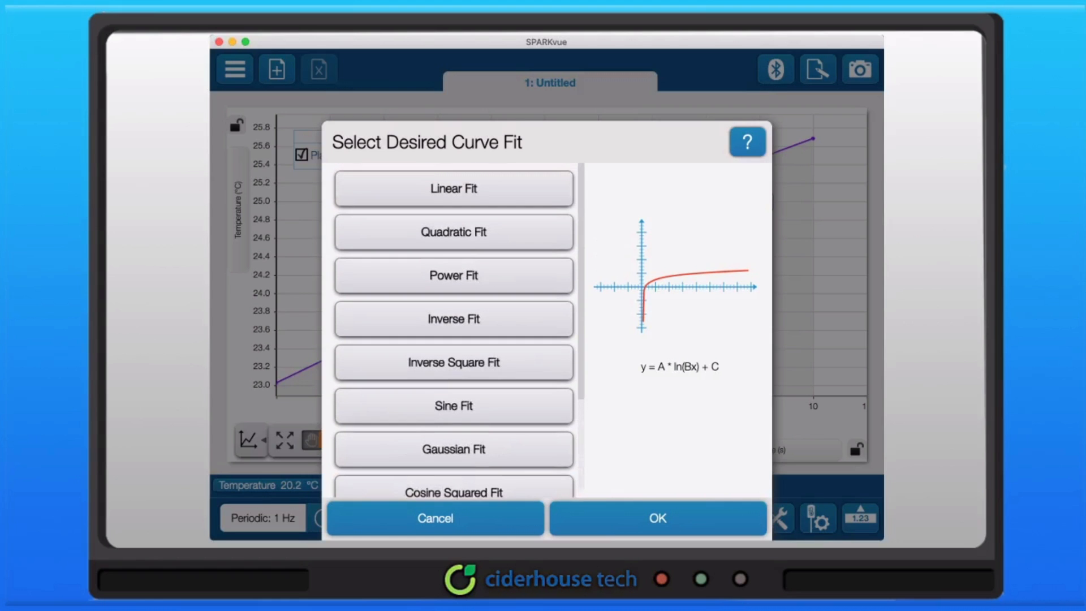
- Apply a Power Fit to the run, place its box below the curve and take a snapshot of the graph
{"action": "left_click", "coordinate": [454, 276]}
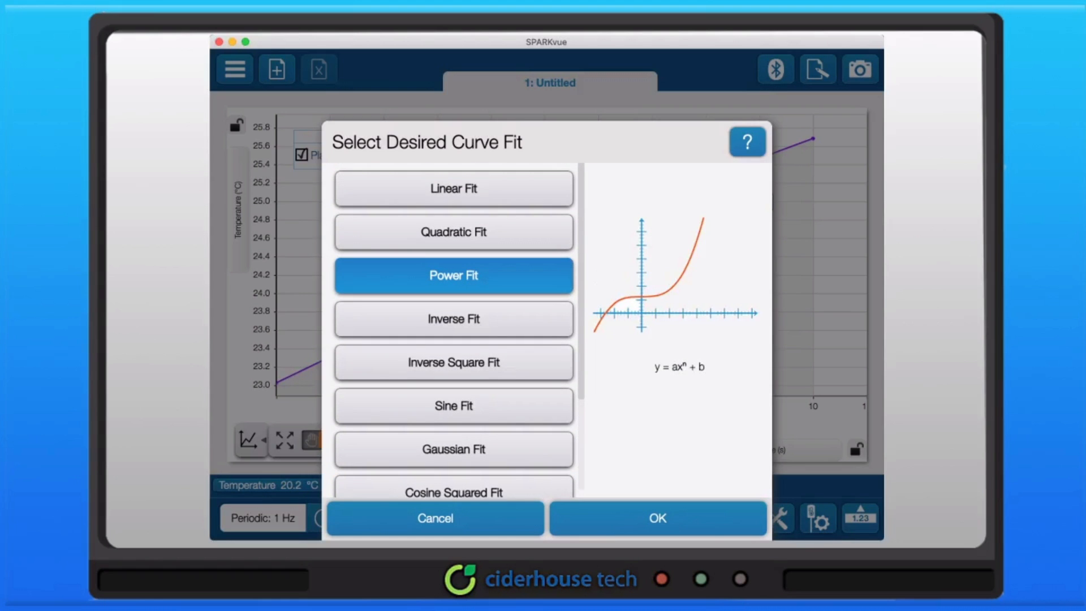
{"action": "left_click", "coordinate": [658, 518]}
{"action": "left_click_drag", "start_coordinate": [607, 299], "coordinate": [582, 318]}
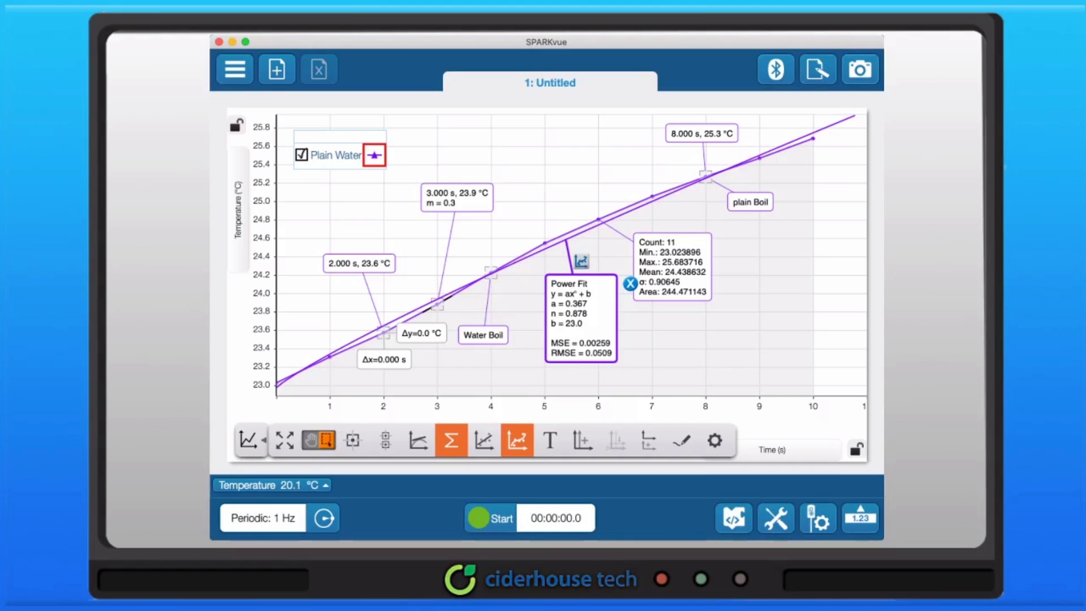
{"action": "left_click", "coordinate": [860, 69]}
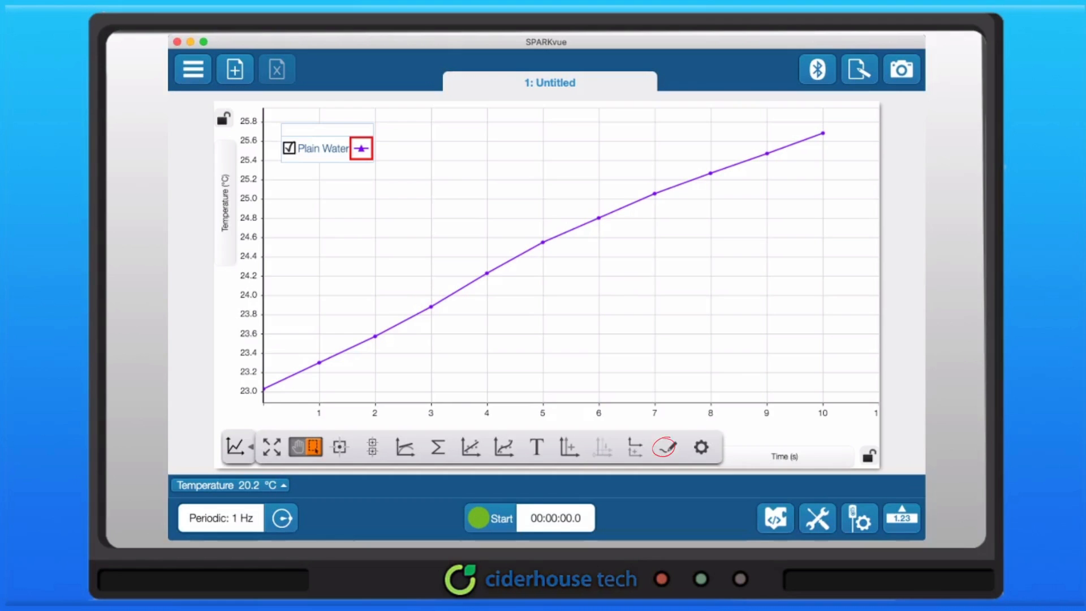
- Draw a rising prediction curve below the Plain Water run, from about 23.0 °C at 0 s to 25.4 °C at 10 s, and start recording a second run
{"action": "left_click", "coordinate": [668, 446]}
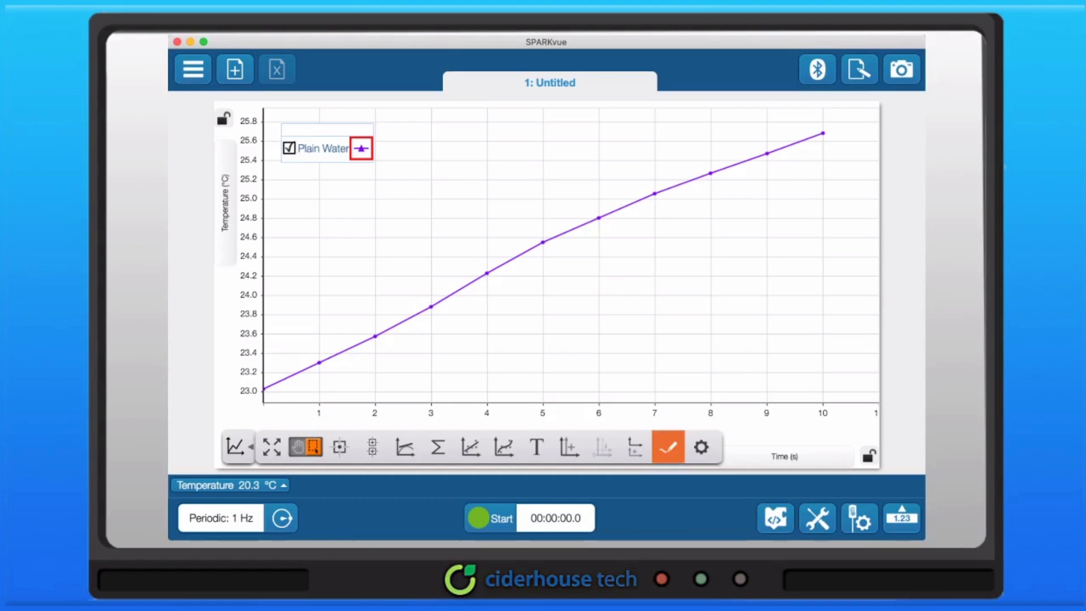
{"action": "mouse_move", "coordinate": [269, 396]}
{"action": "left_mouse_down"}
{"action": "mouse_move", "coordinate": [535, 302]}
{"action": "mouse_move", "coordinate": [811, 165]}
{"action": "left_mouse_up"}
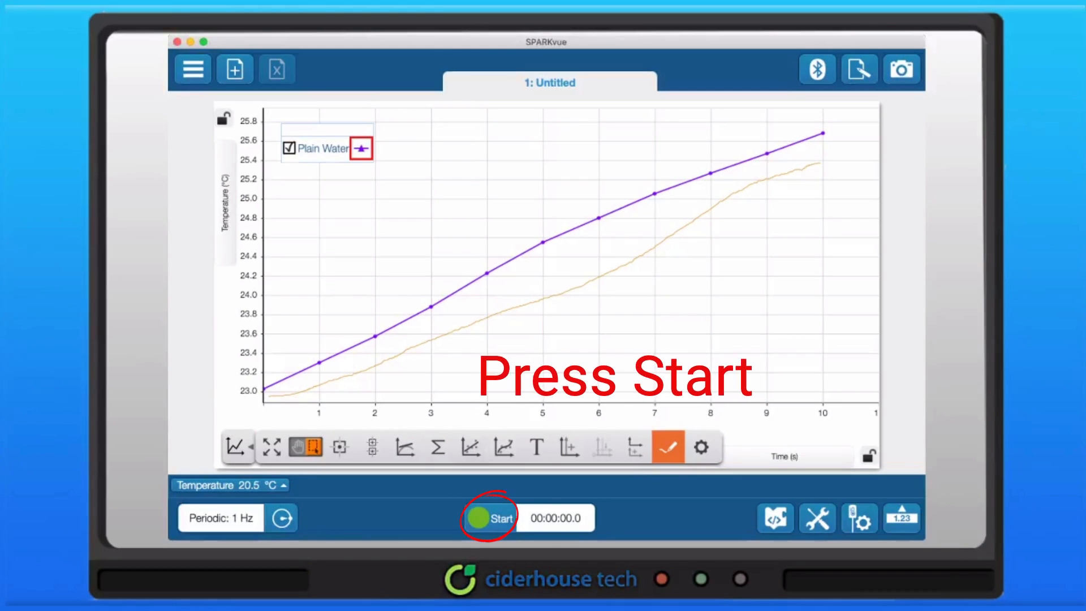
{"action": "left_click", "coordinate": [490, 518]}
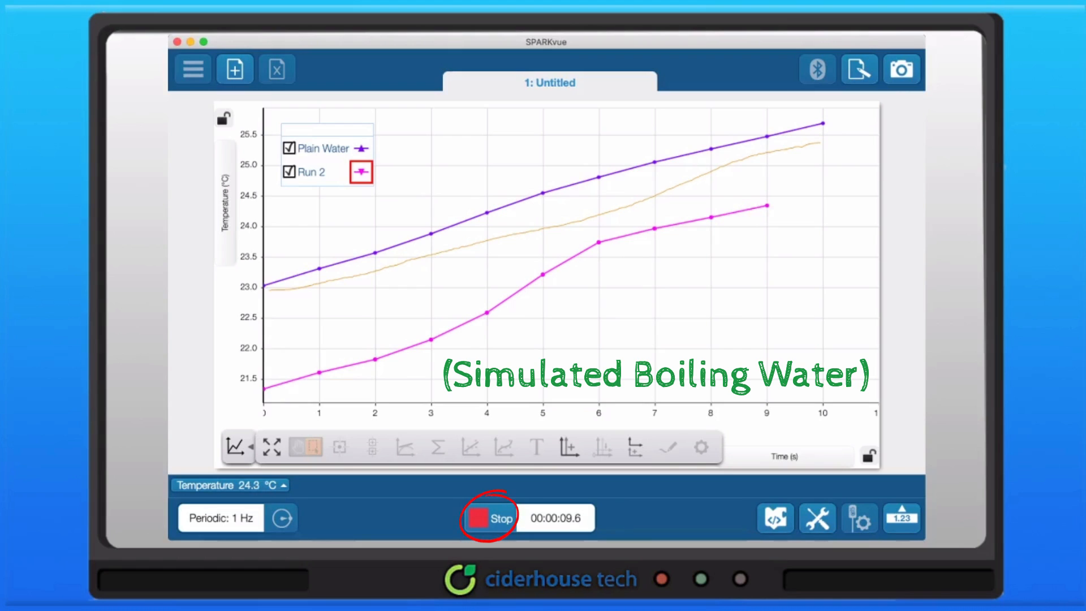
- Stop recording the second run and rename Run 2 as Salt Water
{"action": "left_click", "coordinate": [490, 518]}
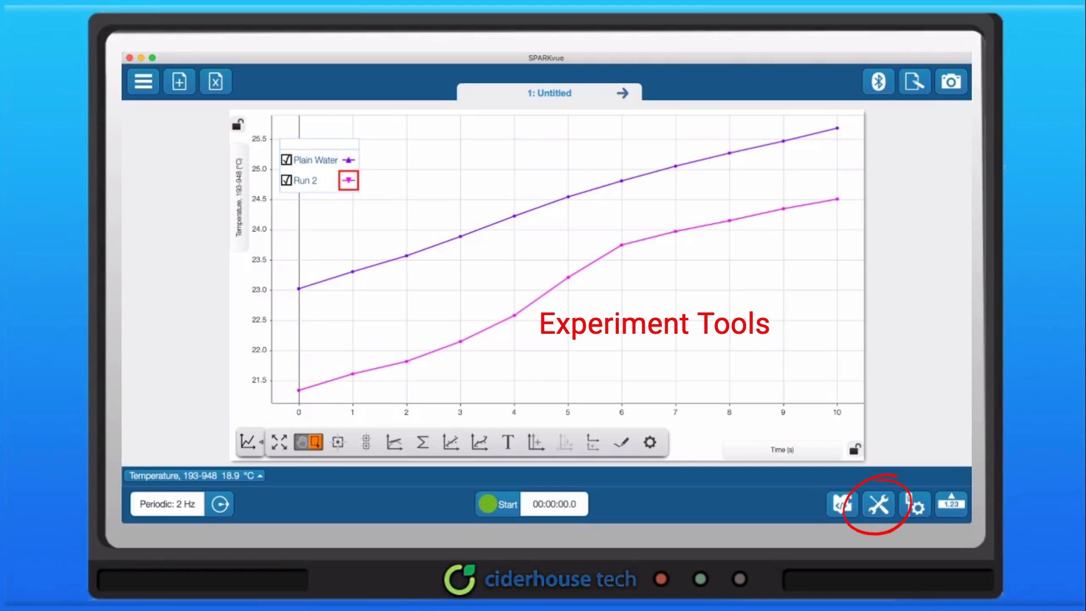
{"action": "left_click", "coordinate": [878, 504]}
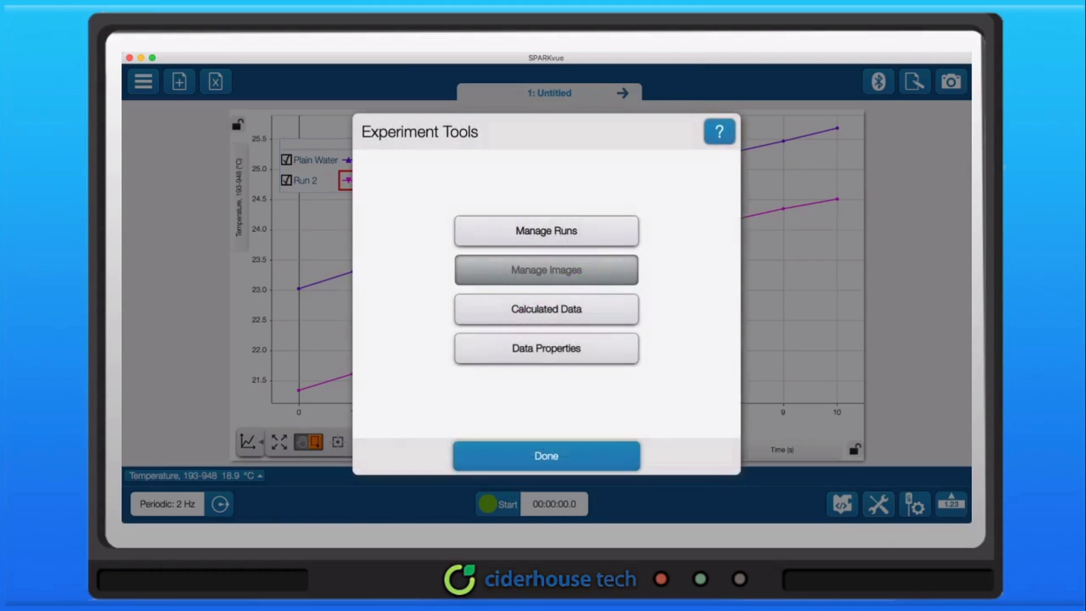
{"action": "left_click", "coordinate": [546, 231]}
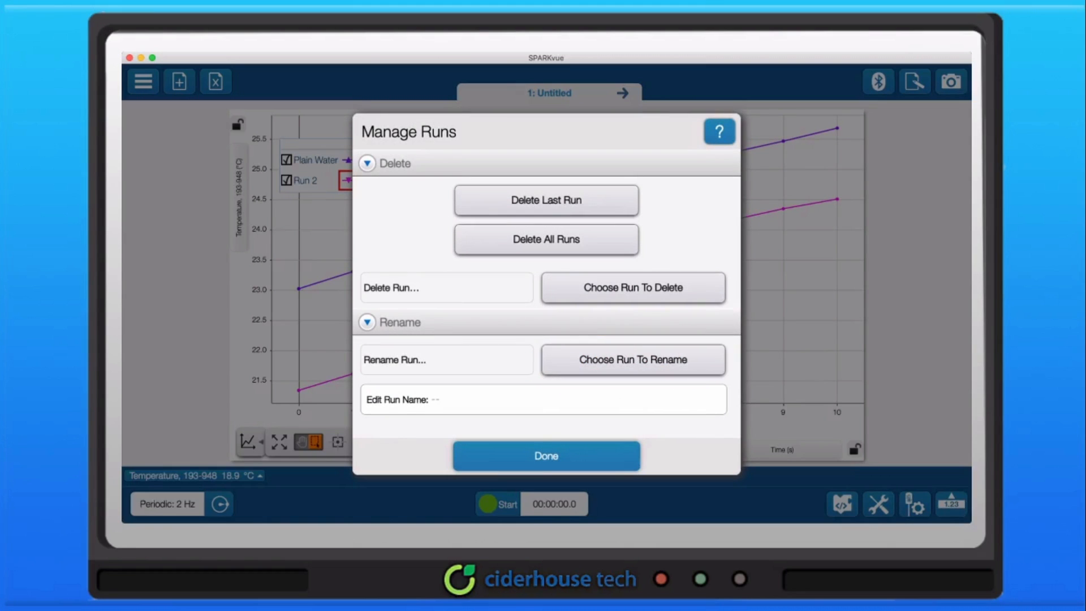
{"action": "left_click", "coordinate": [633, 359]}
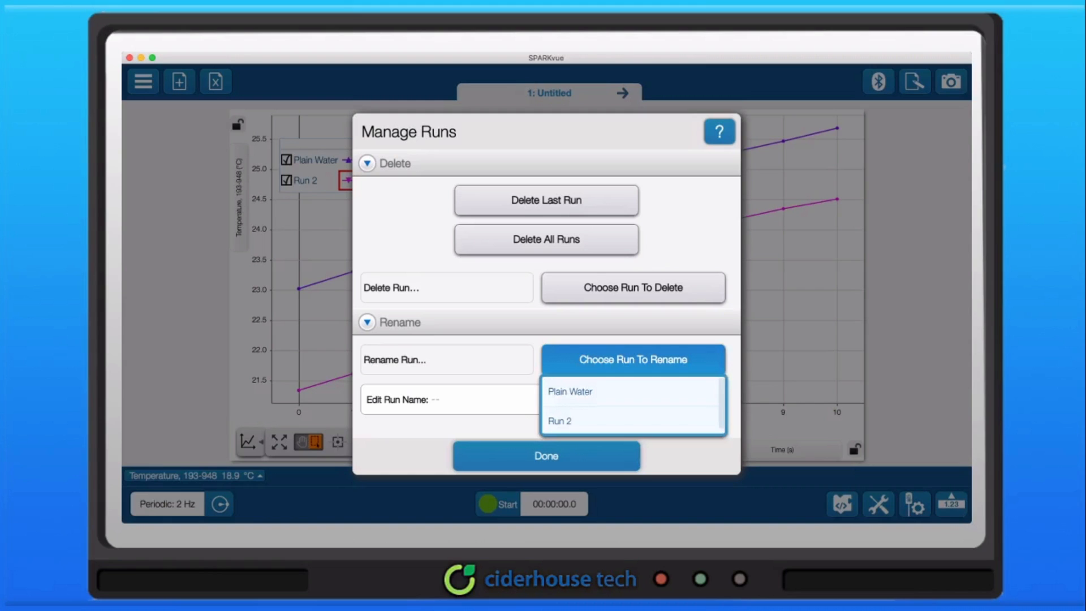
{"action": "left_click", "coordinate": [560, 421]}
{"action": "left_click", "coordinate": [462, 399]}
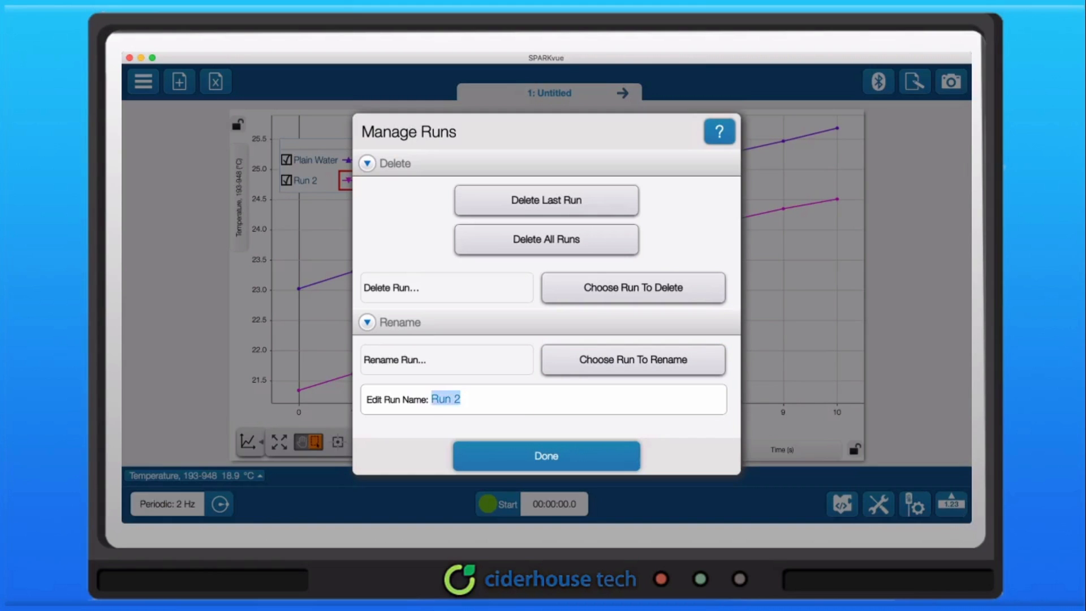
{"action": "type", "text": "Salt"}
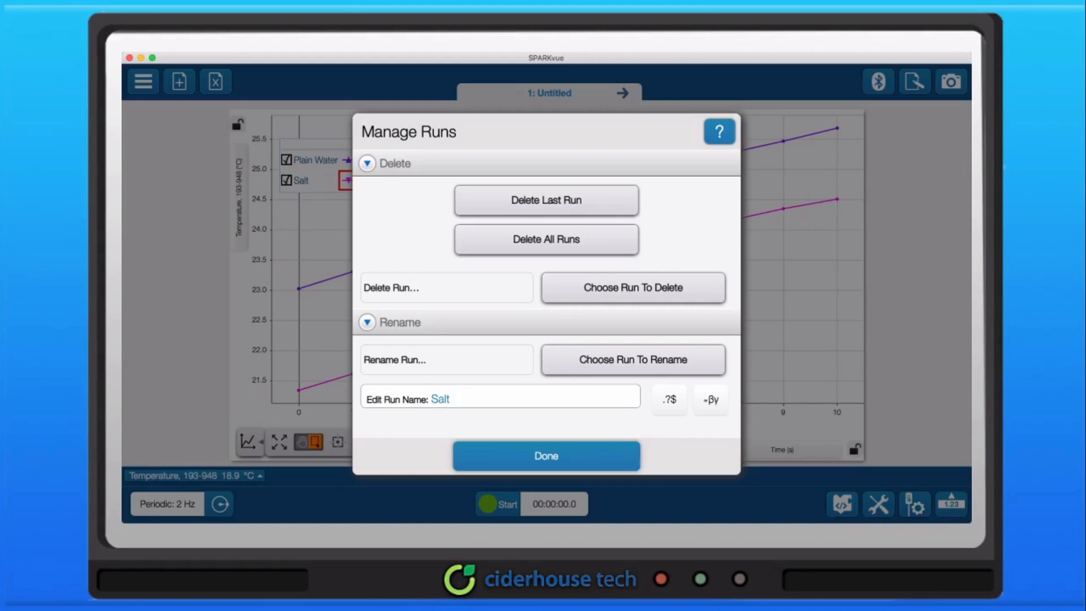
{"action": "type", "text": " Water"}
{"action": "key", "text": "Return"}
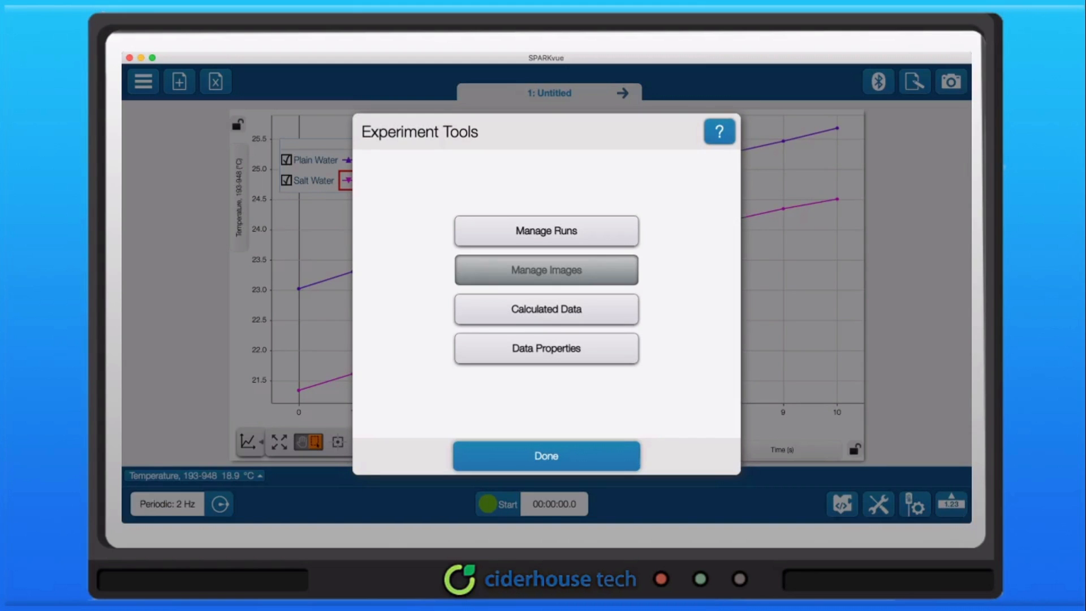
{"action": "key", "text": "Return"}
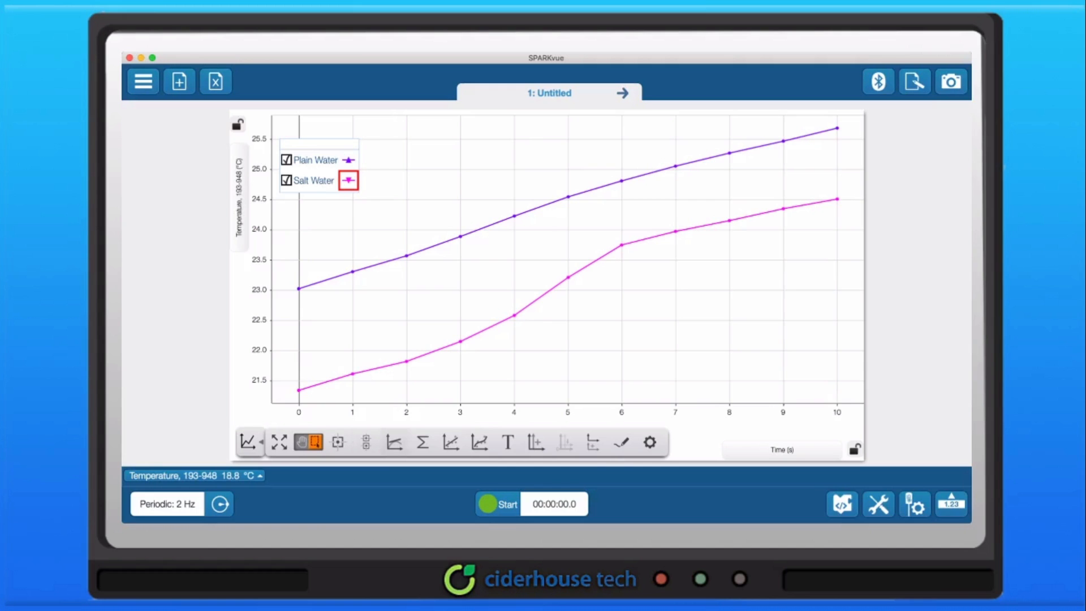
- Add a slope readout to the Salt Water run at 4 s and place its box above the curve
{"action": "left_click", "coordinate": [394, 443]}
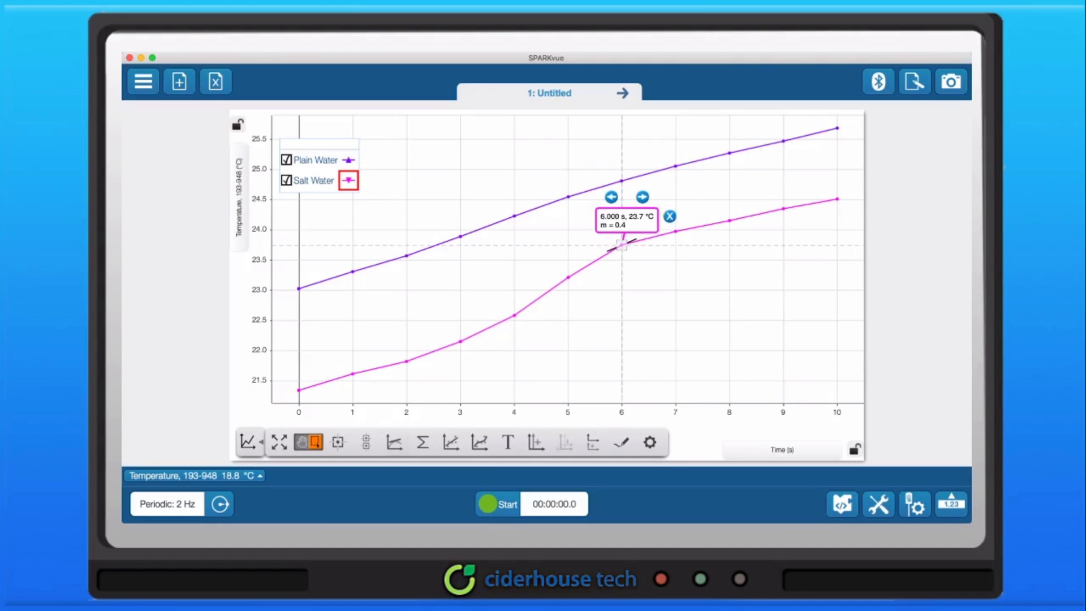
{"action": "left_click", "coordinate": [611, 197]}
{"action": "left_click", "coordinate": [612, 197]}
{"action": "left_click_drag", "start_coordinate": [520, 290], "coordinate": [428, 271]}
- Show the minimum, maximum, mean, standard deviation and count statistics for the Salt Water run on the graph
{"action": "left_click", "coordinate": [422, 442]}
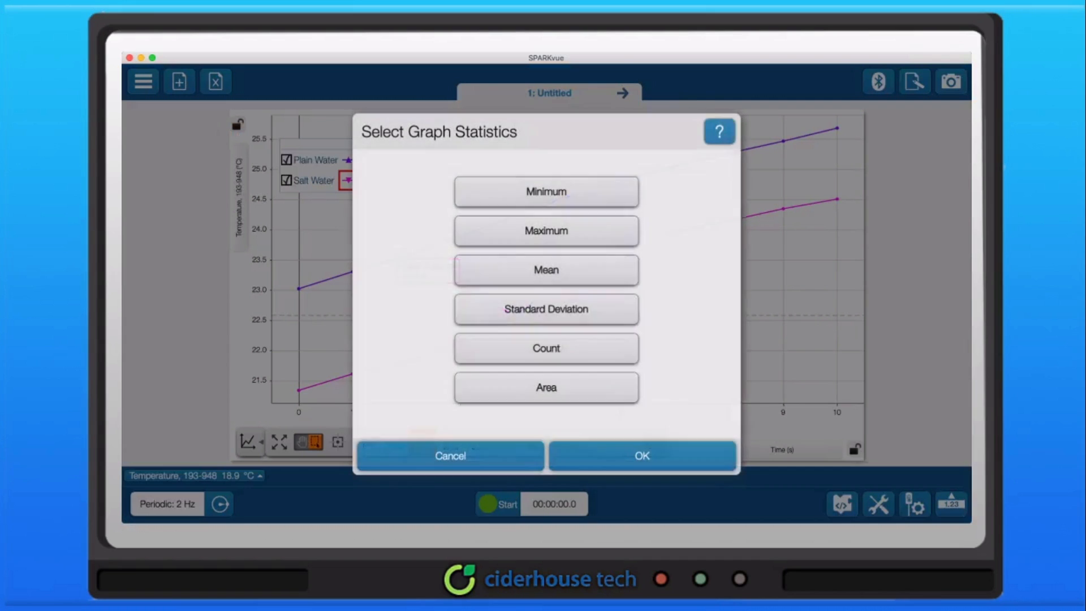
{"action": "left_click", "coordinate": [546, 191]}
{"action": "left_click", "coordinate": [547, 230]}
{"action": "left_click", "coordinate": [546, 270]}
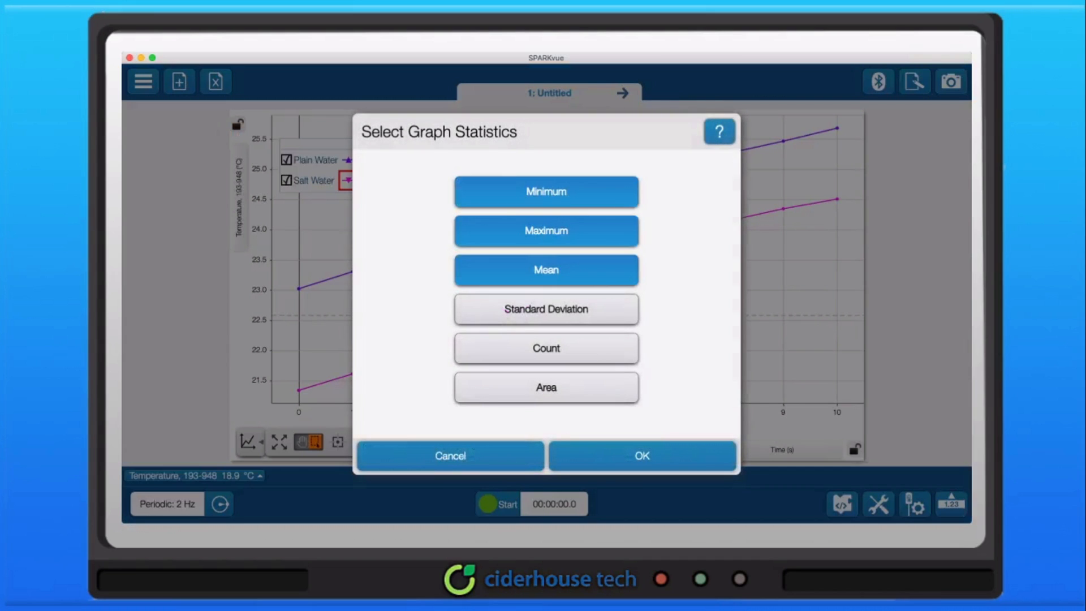
{"action": "left_click", "coordinate": [546, 308]}
{"action": "left_click", "coordinate": [546, 348]}
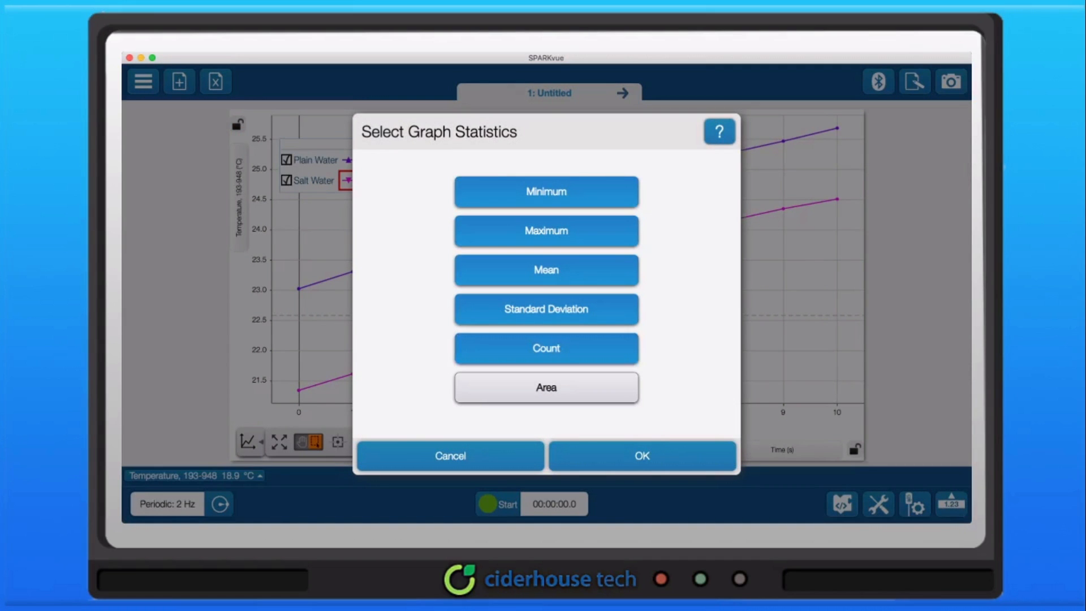
{"action": "left_click", "coordinate": [642, 455]}
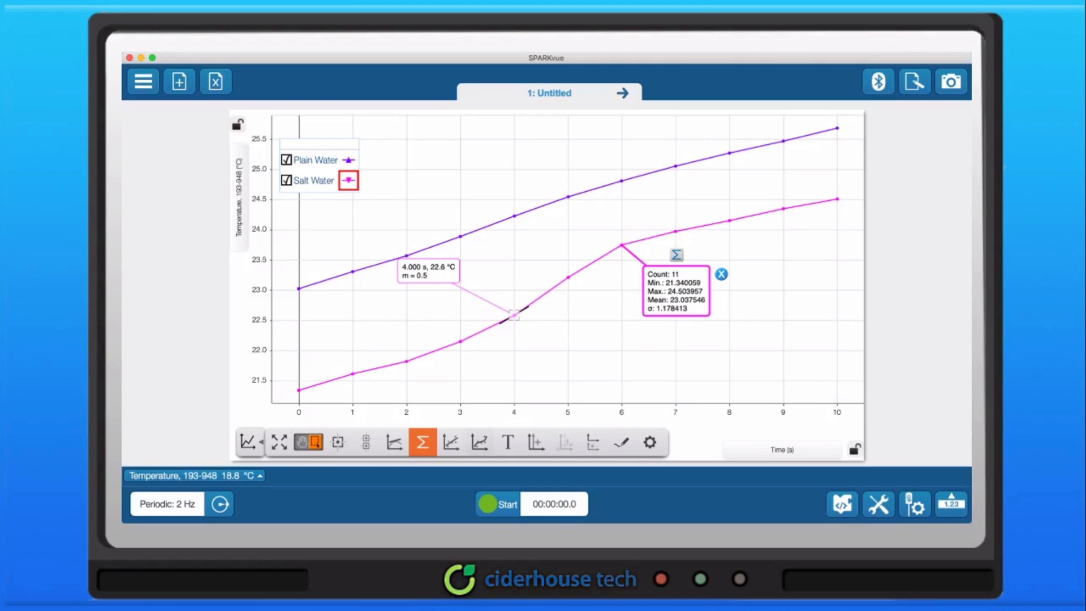
- Apply a linear fit to the Salt Water run and another to the Plain Water run
{"action": "left_click", "coordinate": [451, 442]}
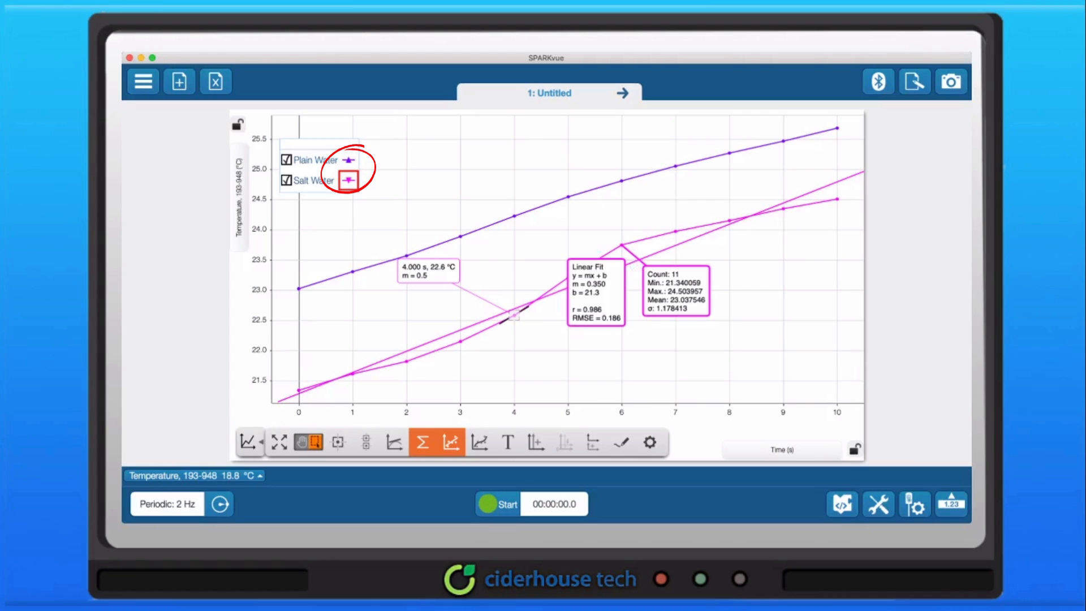
{"action": "left_click", "coordinate": [348, 160]}
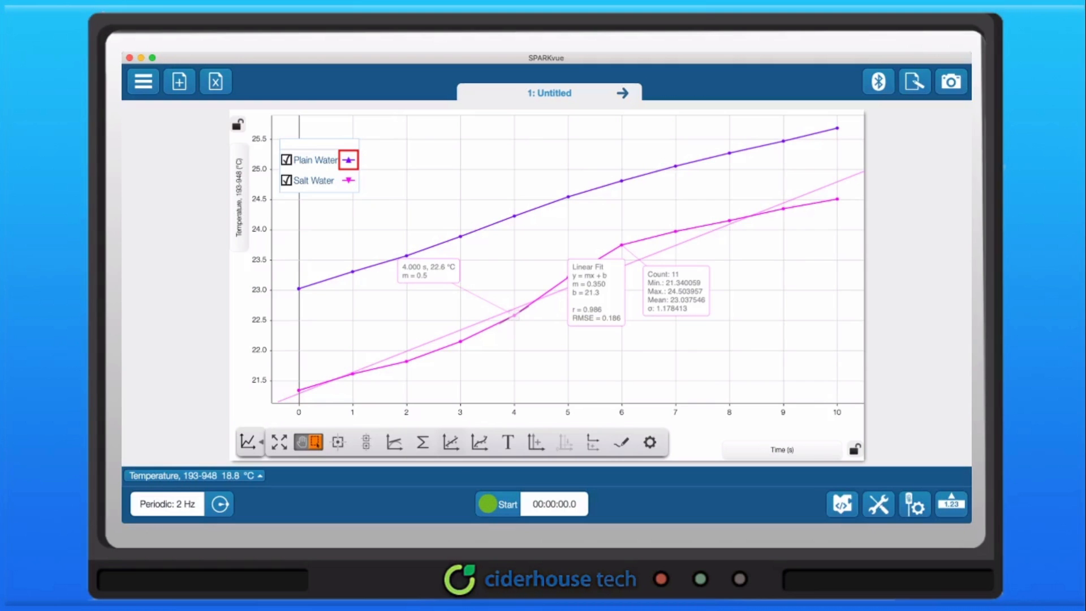
{"action": "left_click", "coordinate": [450, 442]}
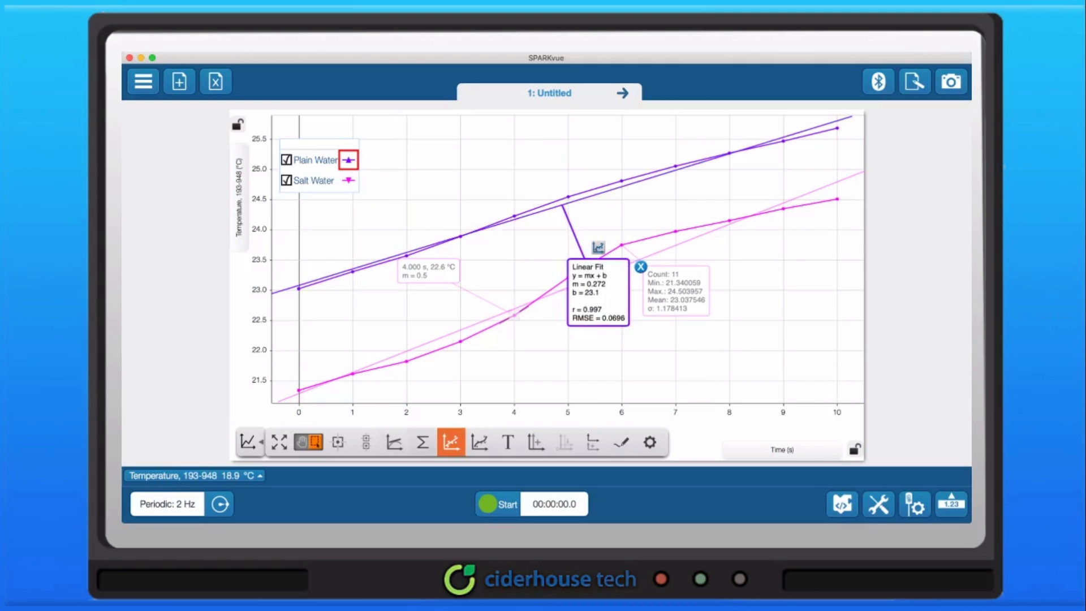
- Show the Plain Water run's minimum, maximum, mean and standard deviation, and place the statistics box above its curve near 4 s
{"action": "left_click", "coordinate": [422, 442]}
{"action": "left_click", "coordinate": [547, 192]}
{"action": "left_click", "coordinate": [546, 231]}
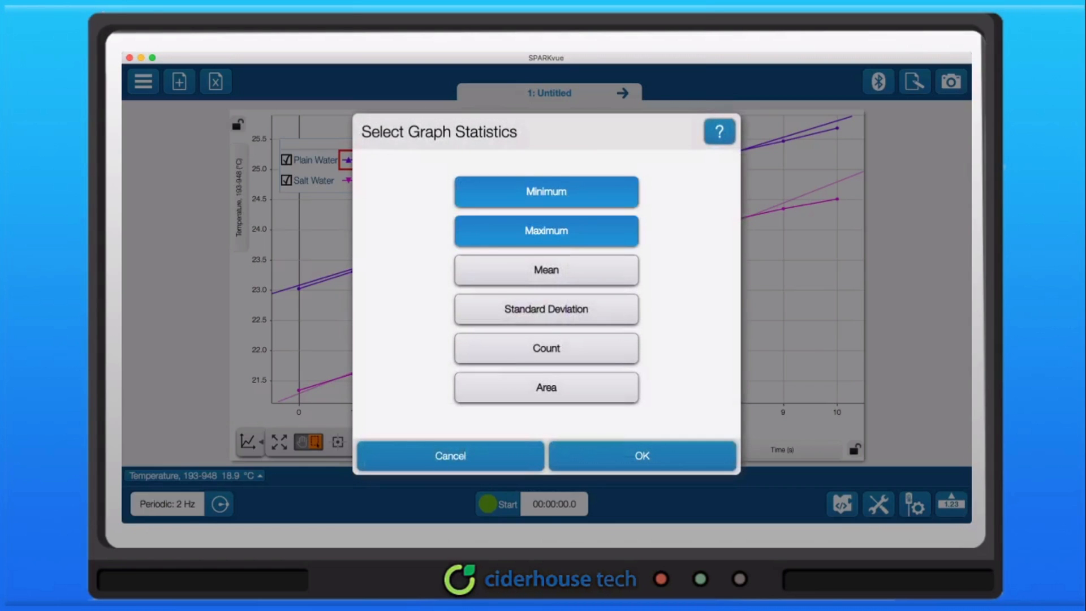
{"action": "left_click", "coordinate": [546, 270]}
{"action": "left_click", "coordinate": [546, 310]}
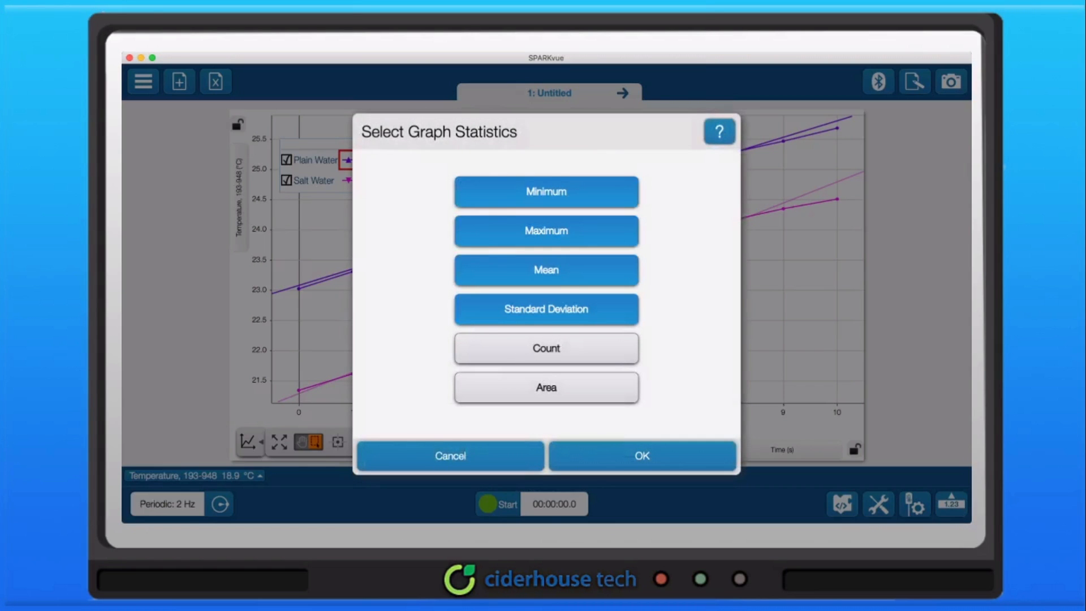
{"action": "left_click", "coordinate": [642, 456]}
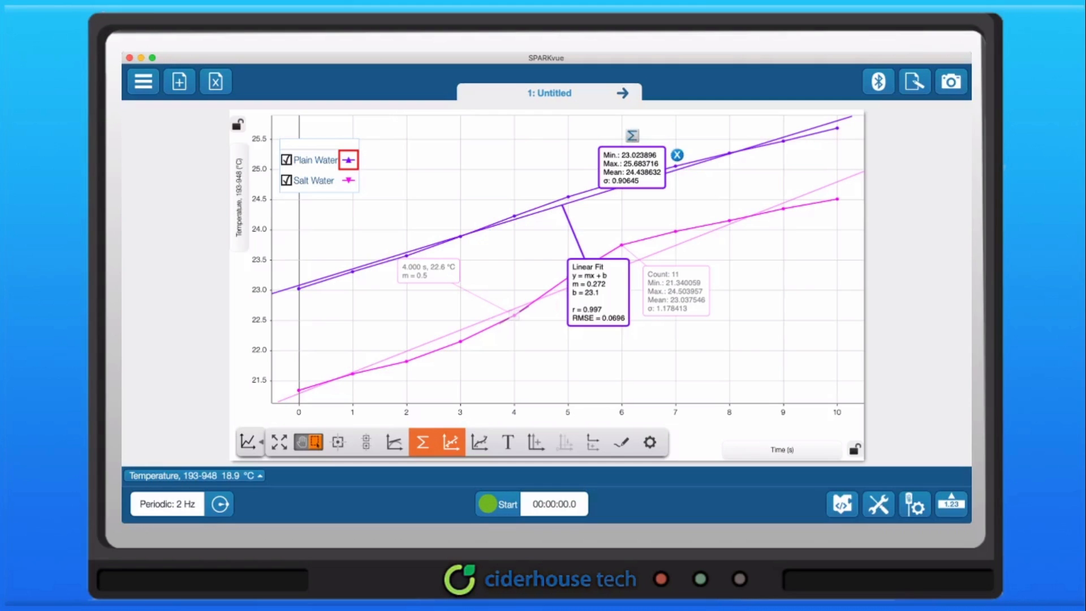
{"action": "left_click_drag", "start_coordinate": [631, 167], "coordinate": [505, 160]}
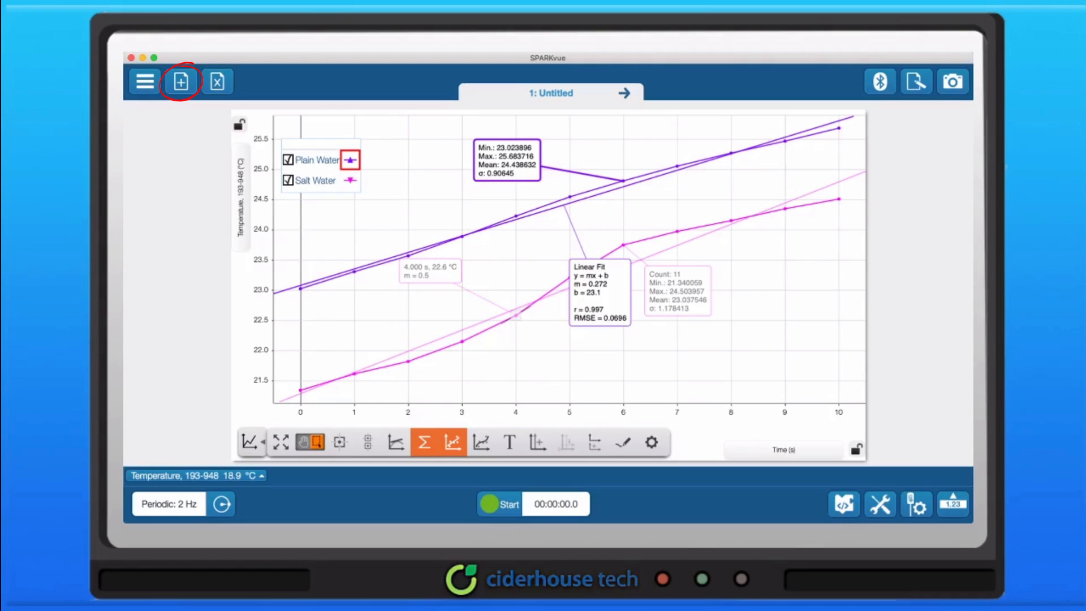
- Add a new page with the single-pane layout and fill it with a data table
{"action": "left_click", "coordinate": [181, 82]}
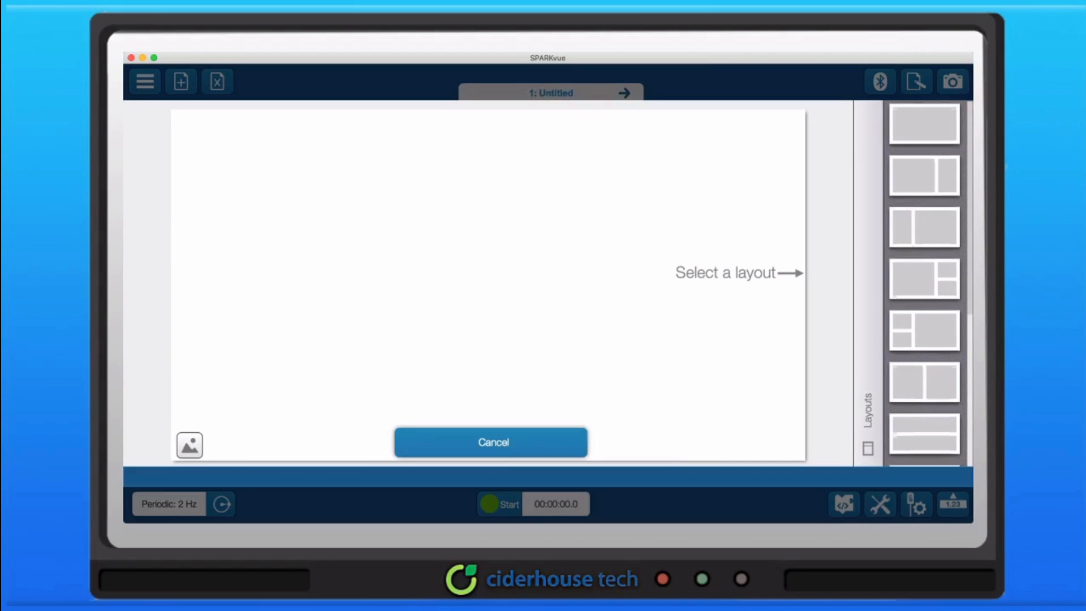
{"action": "scroll", "coordinate": [925, 282], "scroll_direction": "down", "scroll_amount": 5}
{"action": "scroll", "coordinate": [925, 283], "scroll_direction": "up", "scroll_amount": 5}
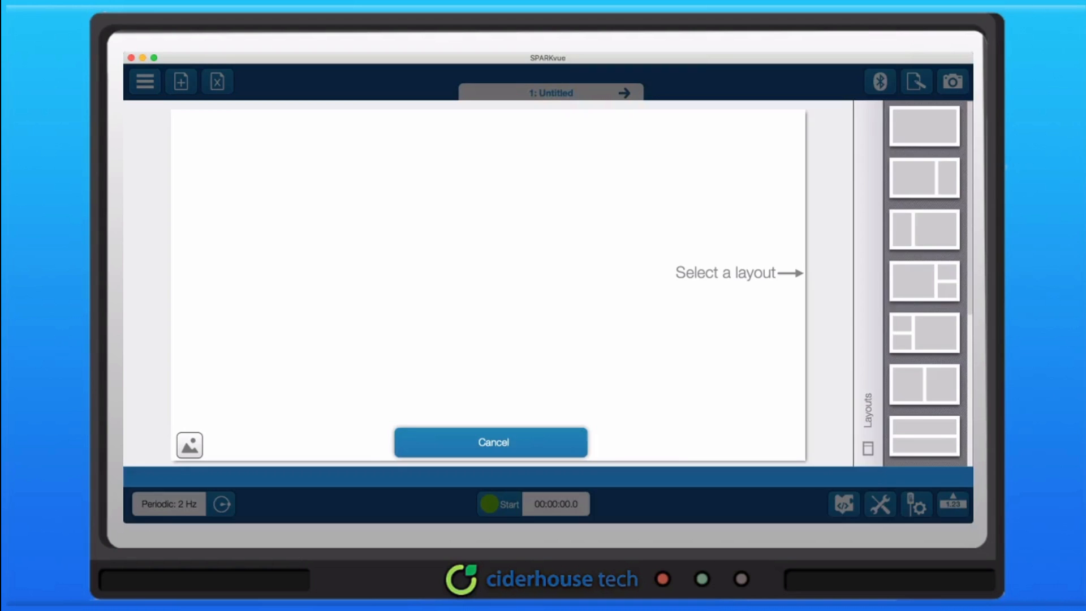
{"action": "left_click", "coordinate": [924, 126]}
{"action": "left_click", "coordinate": [563, 224]}
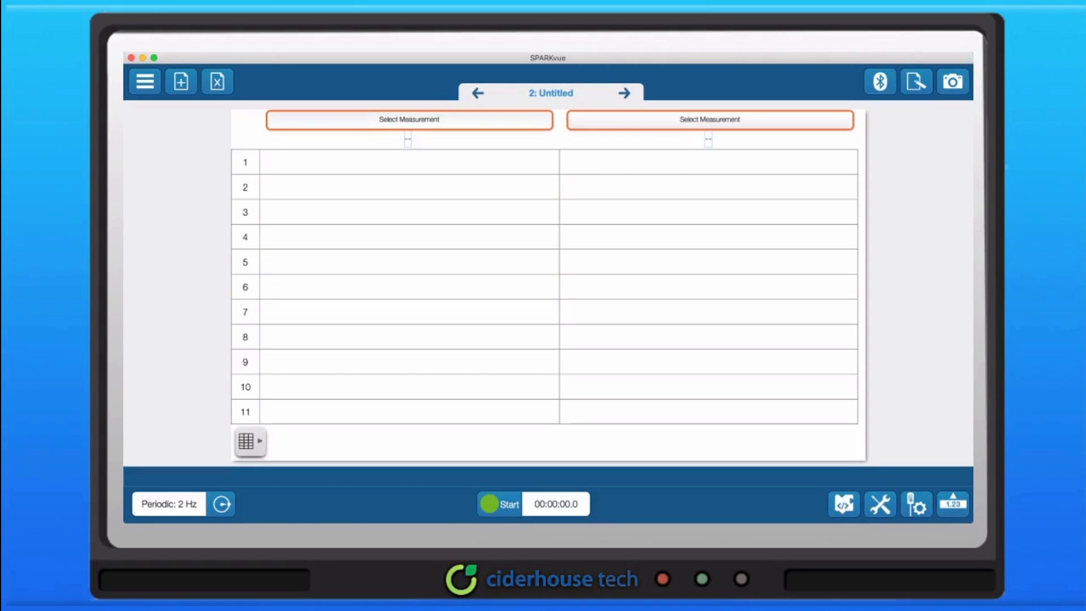
- Assign Temperature, 193-948 to both table columns and switch the first column to the Plain Water run
{"action": "left_click", "coordinate": [409, 119]}
{"action": "left_click", "coordinate": [877, 266]}
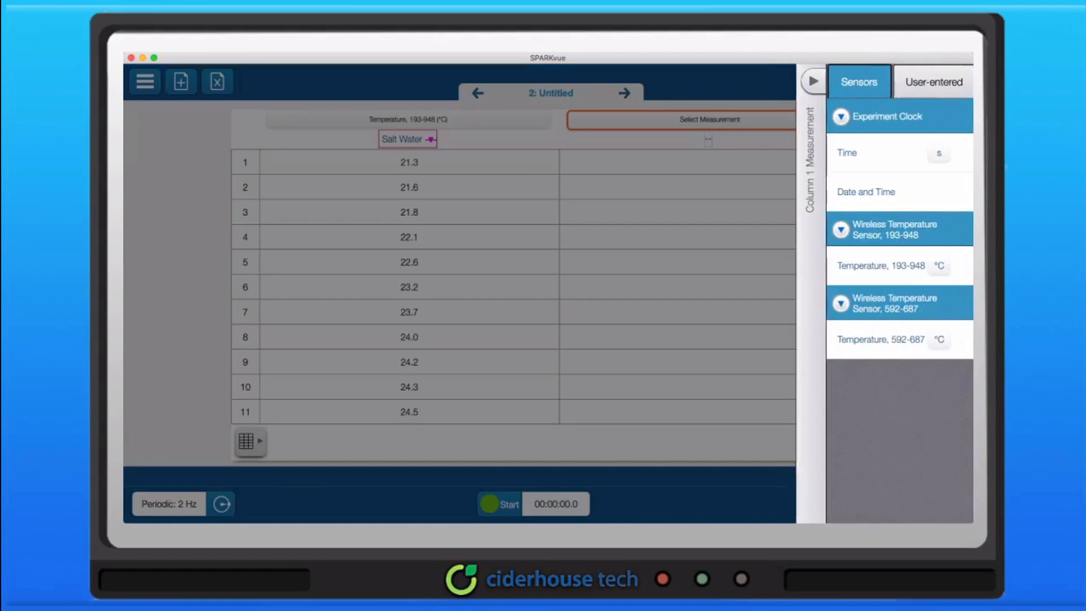
{"action": "left_click", "coordinate": [710, 120]}
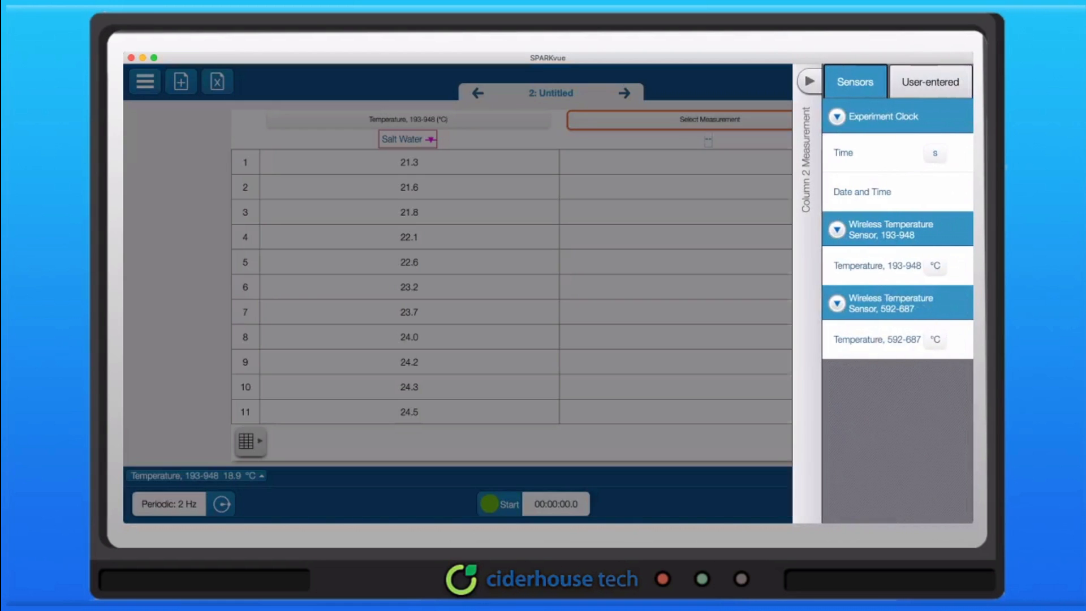
{"action": "left_click", "coordinate": [876, 266]}
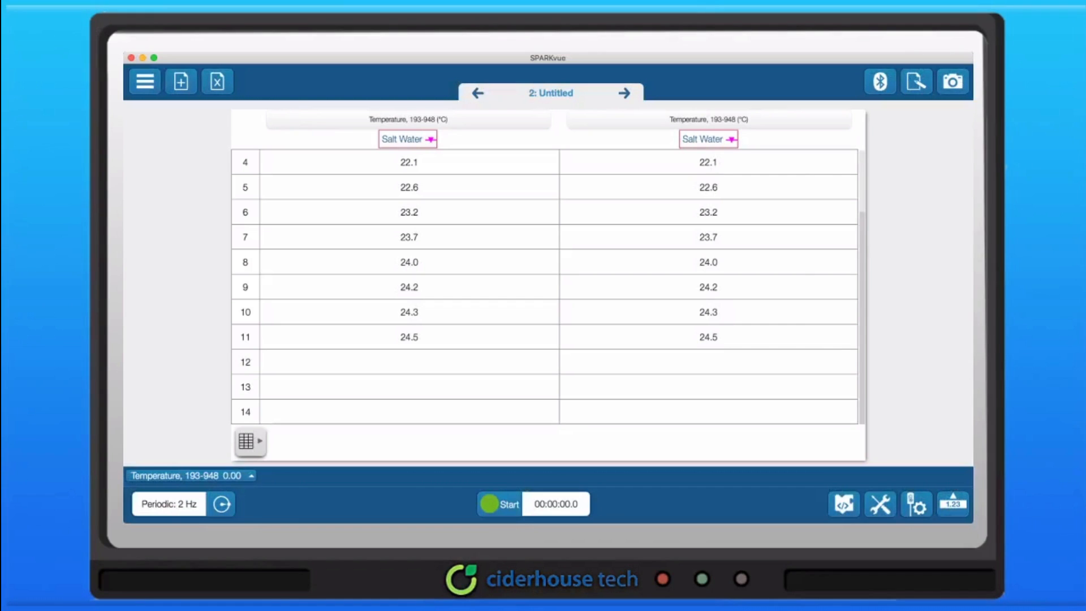
{"action": "left_click", "coordinate": [403, 140]}
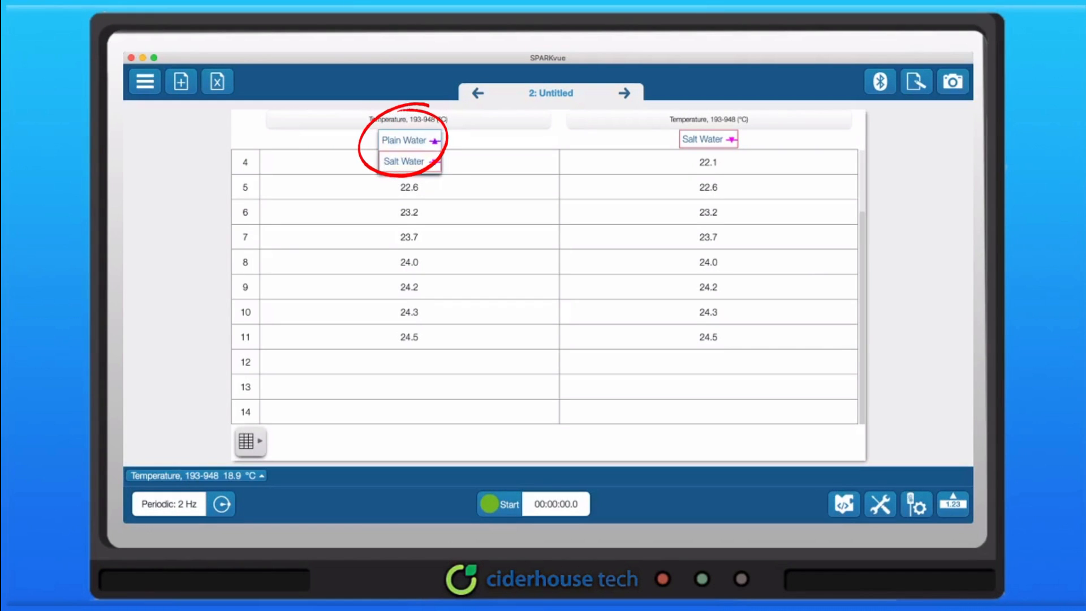
{"action": "left_click", "coordinate": [403, 139]}
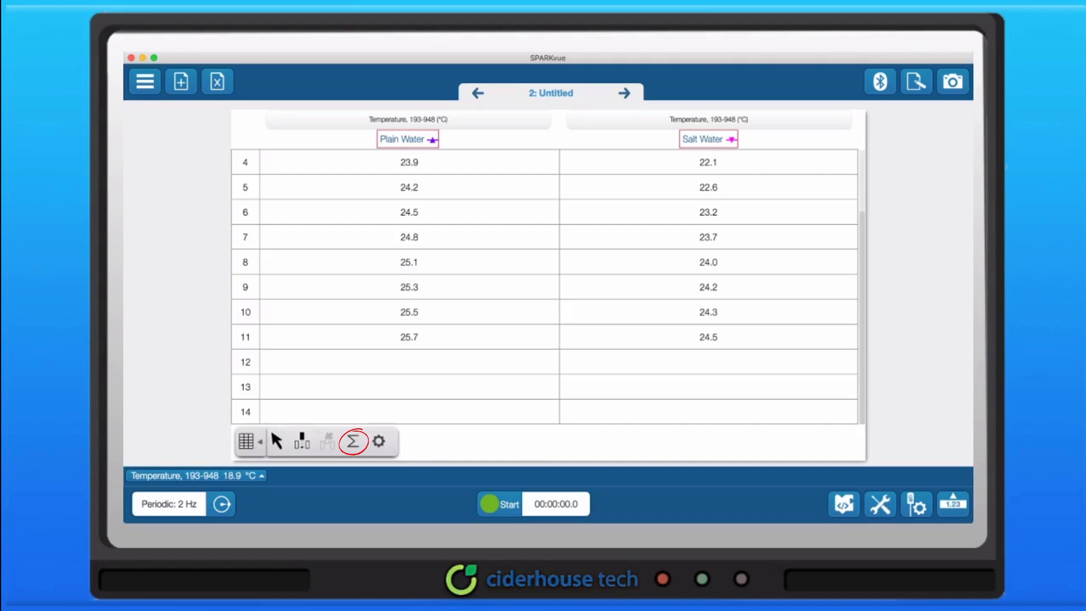
- Add minimum, maximum, mean, standard deviation and count statistics to the table, and return to the graph page
{"action": "left_click", "coordinate": [352, 442]}
{"action": "left_click", "coordinate": [548, 192]}
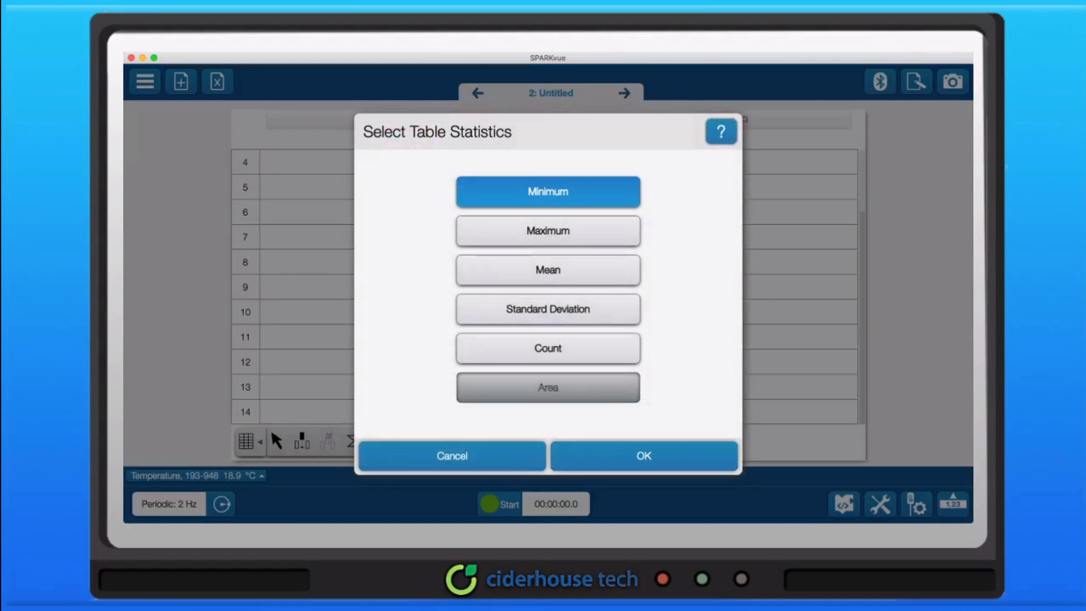
{"action": "left_click", "coordinate": [548, 230]}
{"action": "left_click", "coordinate": [548, 271]}
{"action": "left_click", "coordinate": [548, 309]}
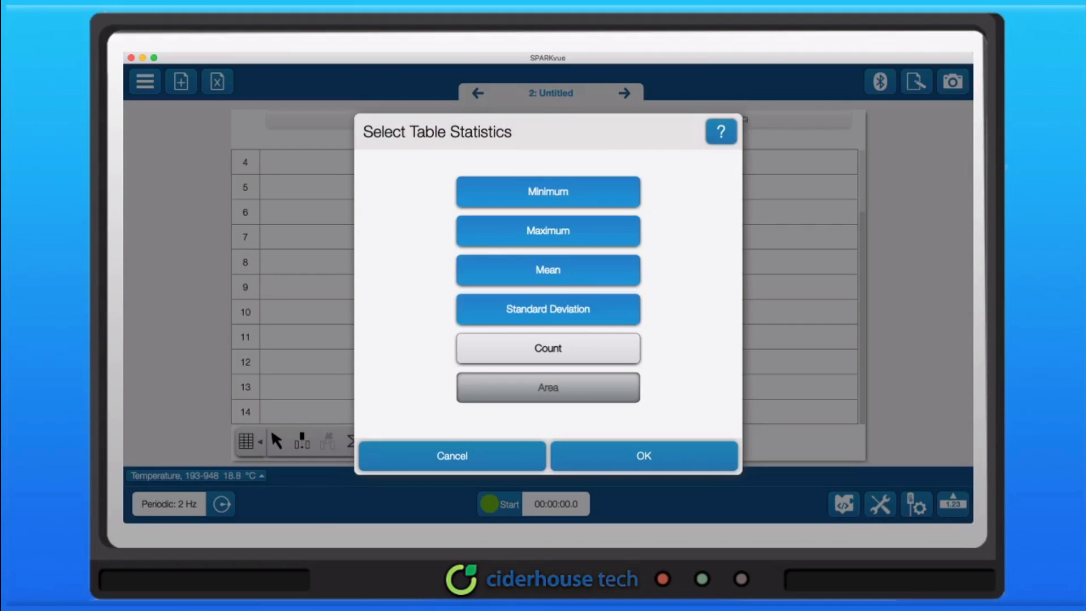
{"action": "left_click", "coordinate": [548, 349]}
{"action": "left_click", "coordinate": [644, 456]}
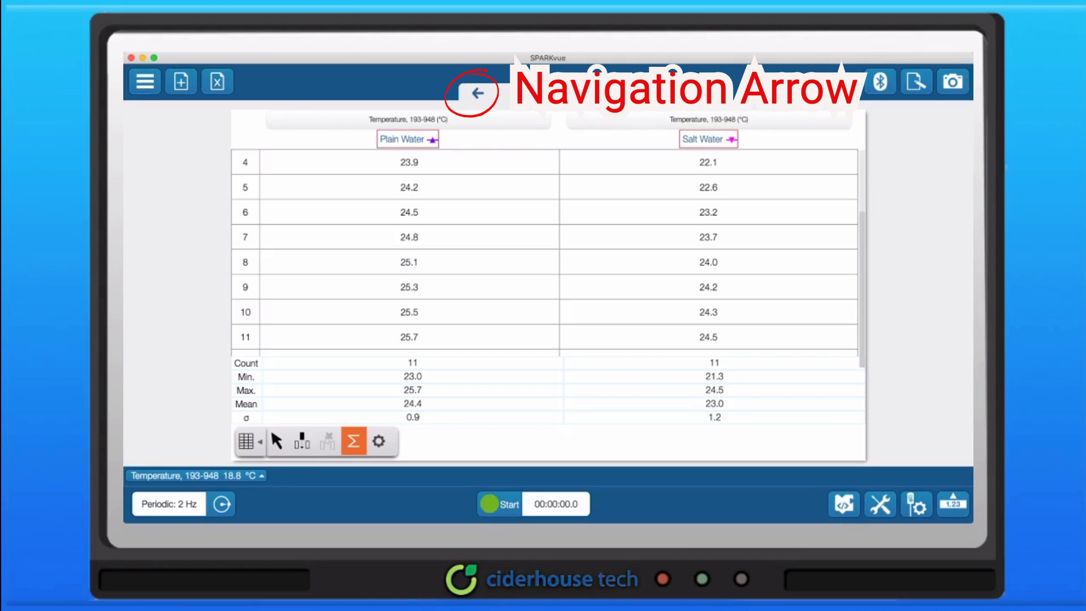
{"action": "left_click", "coordinate": [478, 94]}
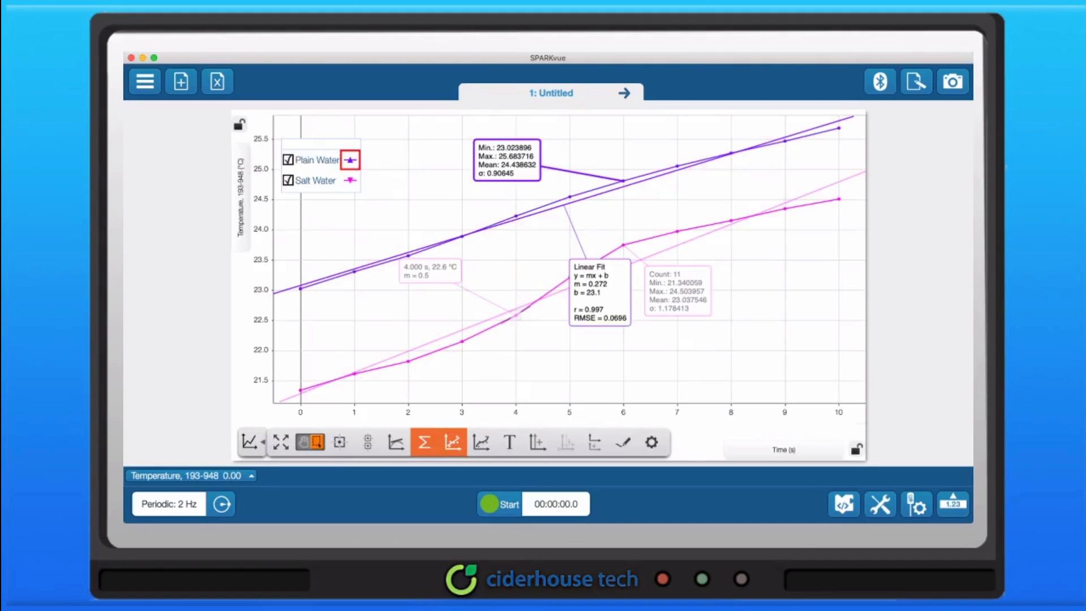